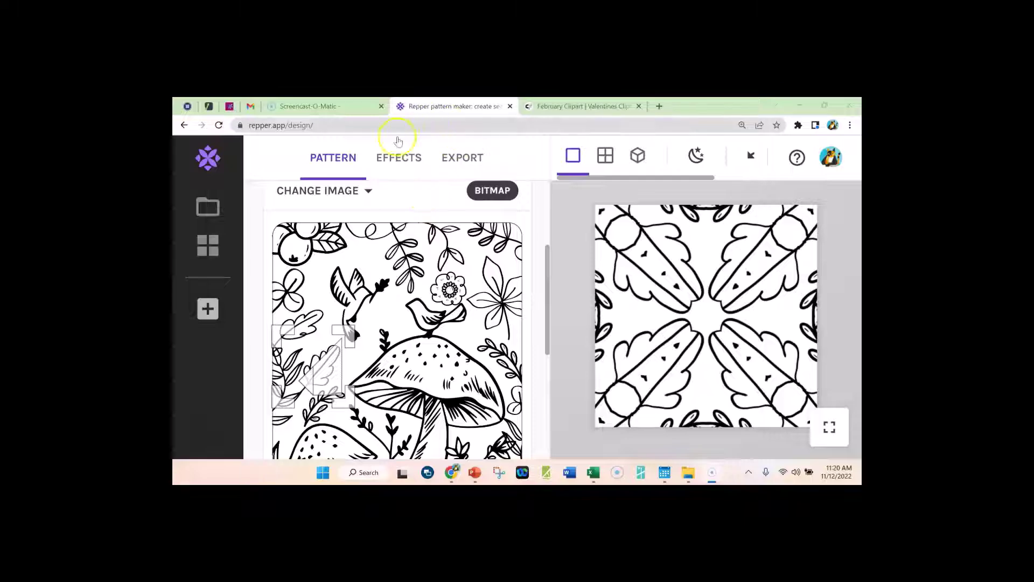
{"action": "scroll", "coordinate": [434, 322], "scroll_direction": "down", "scroll_amount": 2}
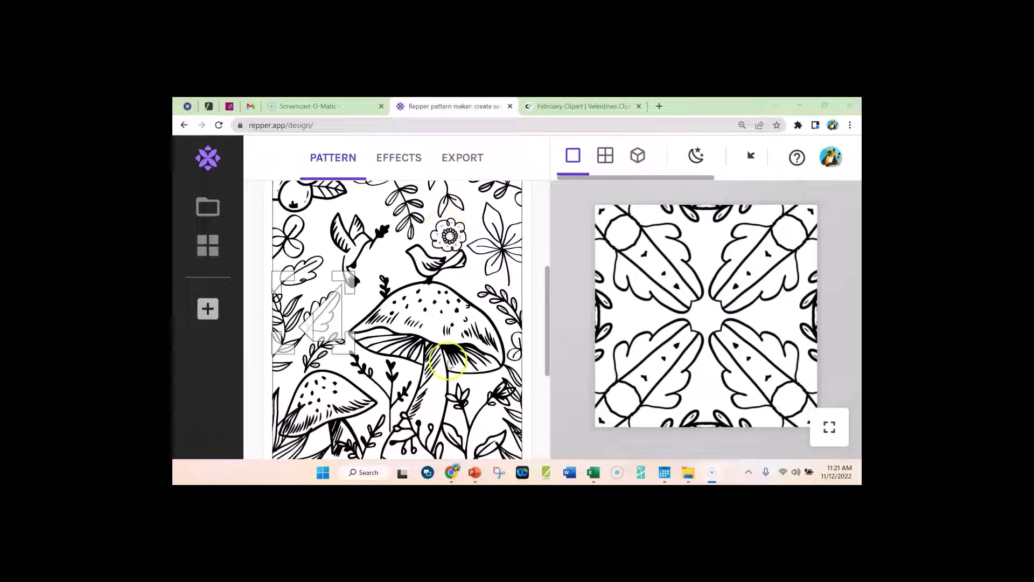
{"action": "scroll", "coordinate": [427, 323], "scroll_direction": "up", "scroll_amount": 2}
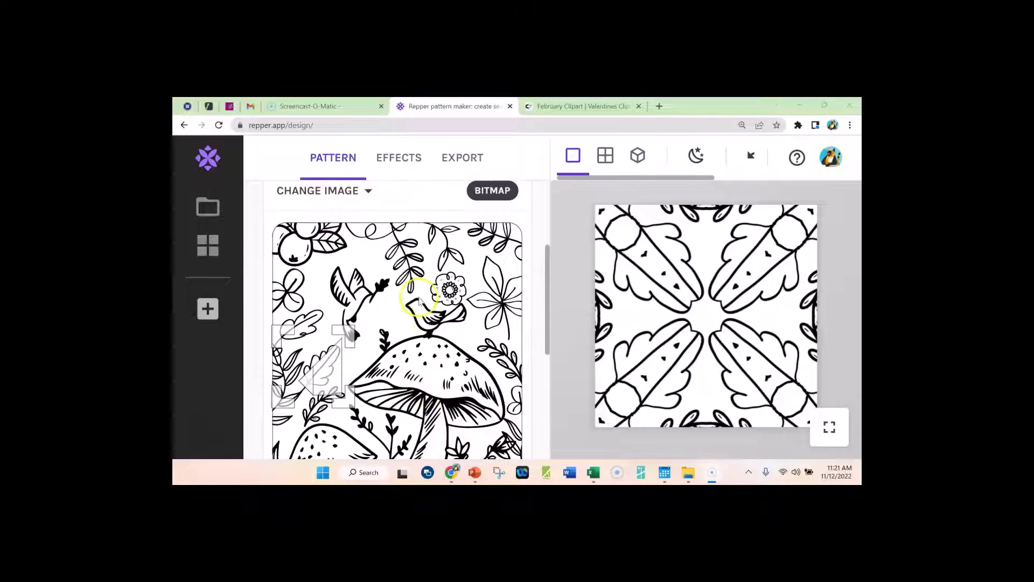
{"action": "scroll", "coordinate": [422, 313], "scroll_direction": "down", "scroll_amount": 2}
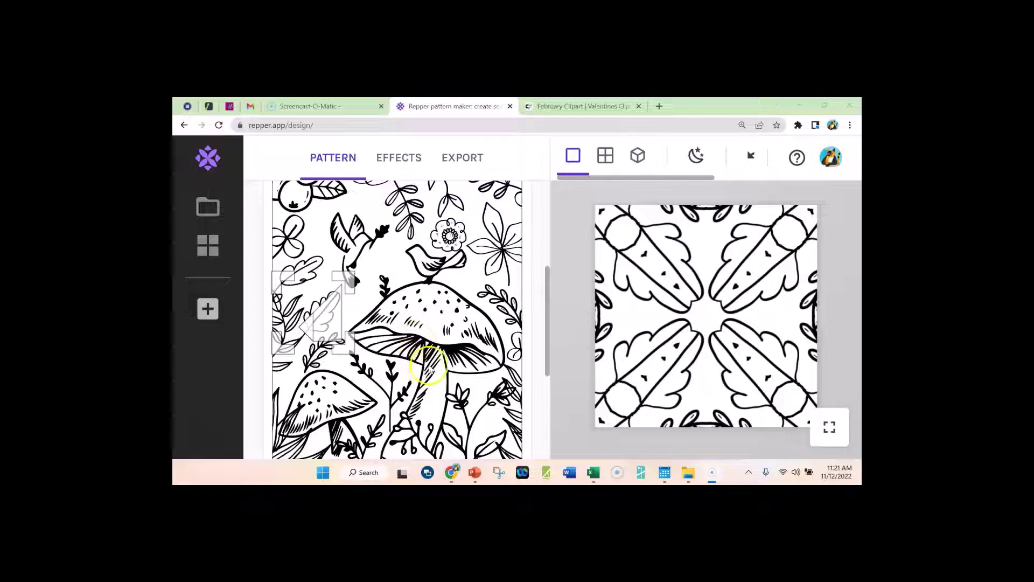
{"action": "scroll", "coordinate": [430, 369], "scroll_direction": "up", "scroll_amount": 4}
{"action": "scroll", "coordinate": [410, 345], "scroll_direction": "down", "scroll_amount": 4}
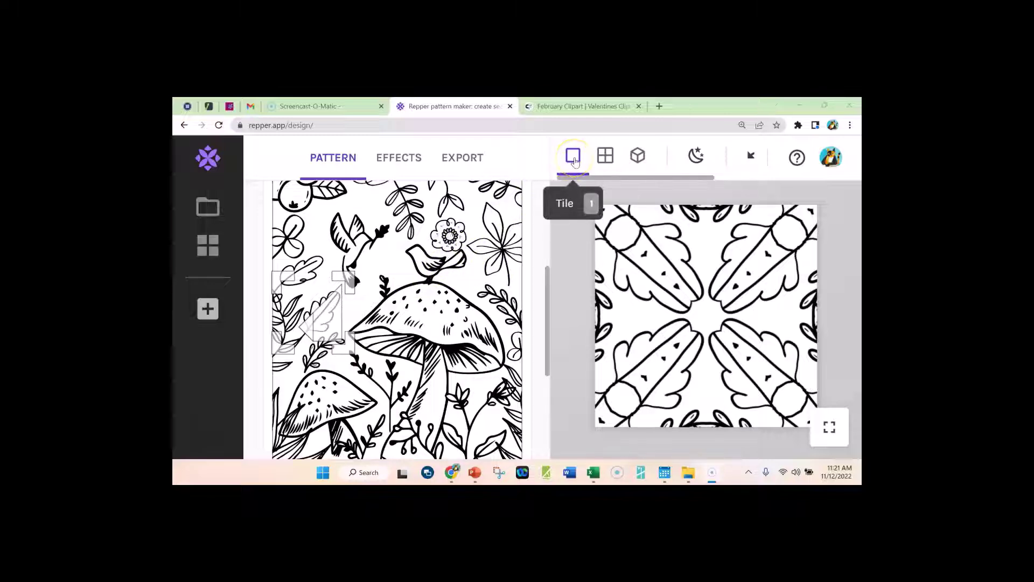
- Check the custom tile export size in inches and return the unit to pixels
{"action": "left_click", "coordinate": [460, 159]}
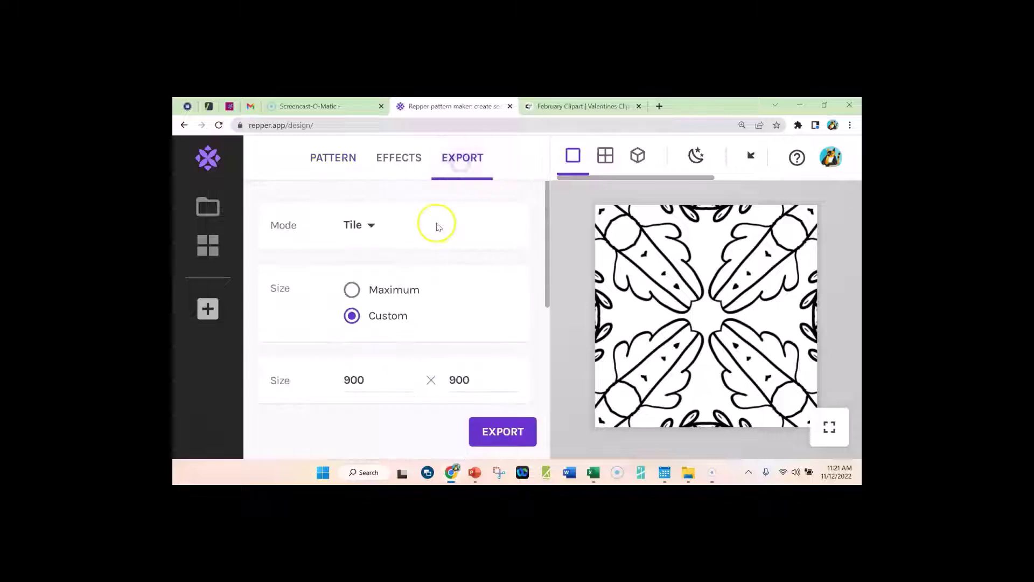
{"action": "scroll", "coordinate": [431, 329], "scroll_direction": "down", "scroll_amount": 3}
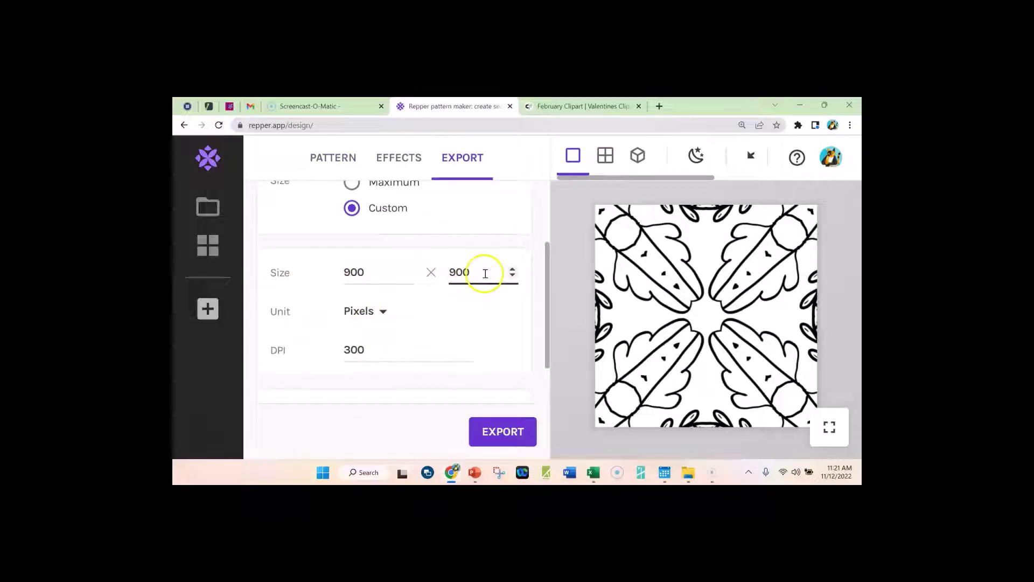
{"action": "left_click", "coordinate": [383, 312]}
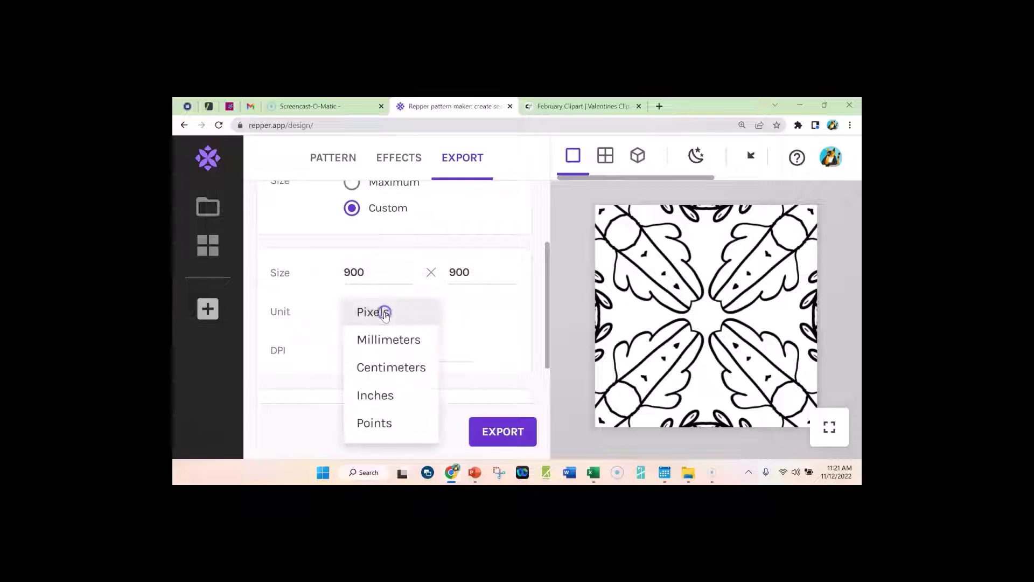
{"action": "left_click", "coordinate": [402, 396]}
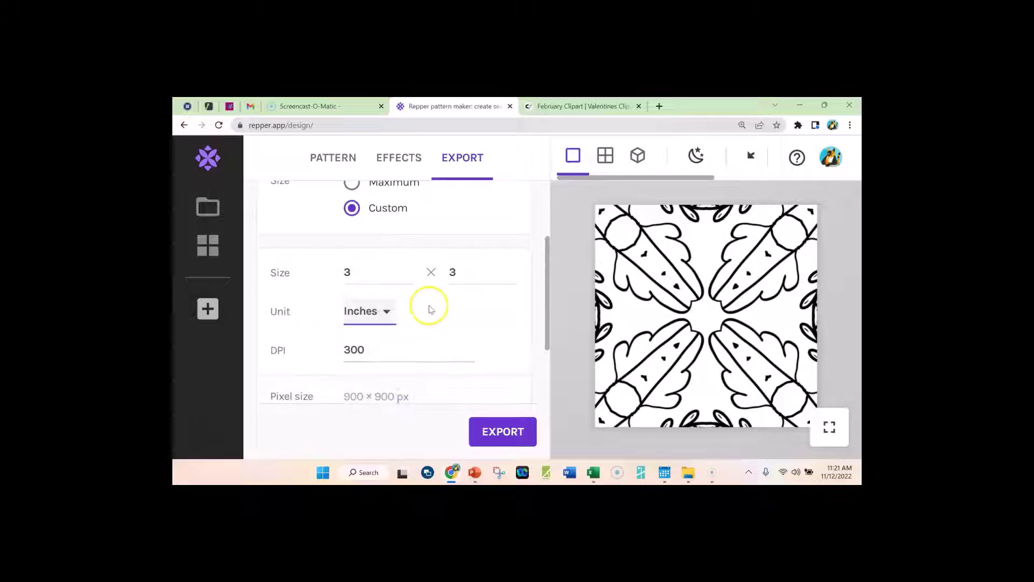
{"action": "left_click", "coordinate": [388, 313]}
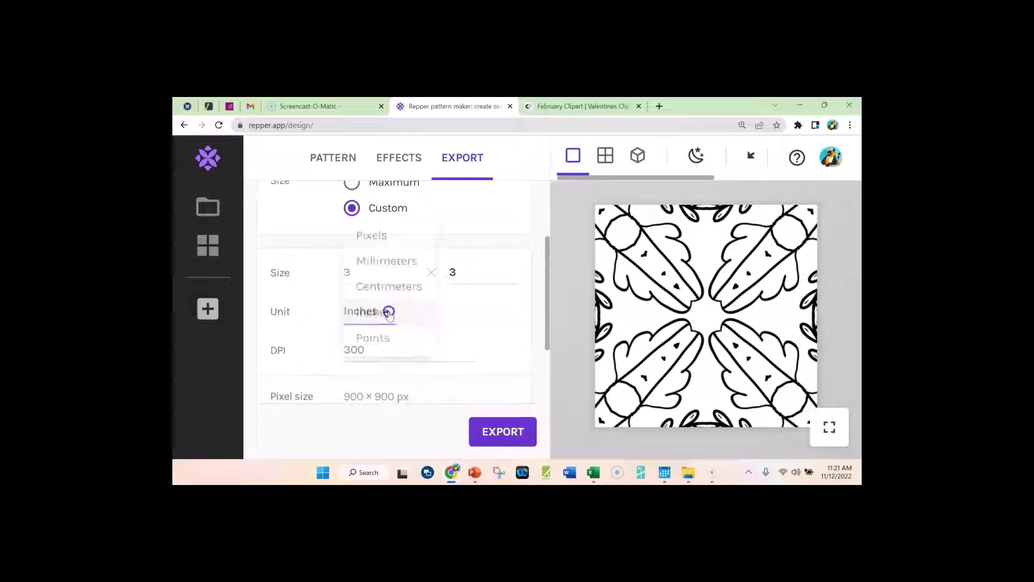
{"action": "left_click", "coordinate": [372, 229]}
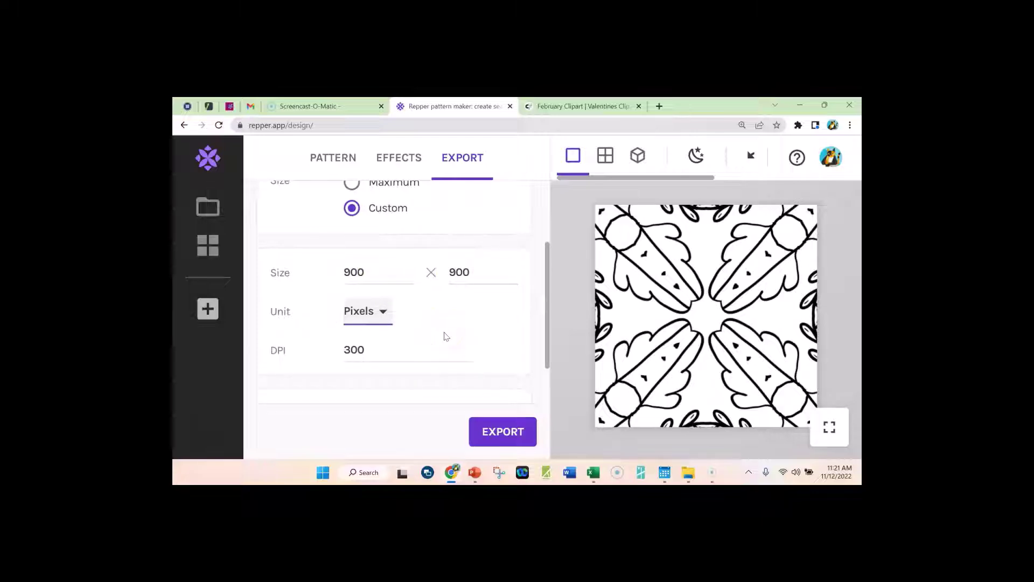
{"action": "left_click", "coordinate": [424, 336]}
{"action": "scroll", "coordinate": [477, 313], "scroll_direction": "up", "scroll_amount": 1}
{"action": "scroll", "coordinate": [487, 283], "scroll_direction": "down", "scroll_amount": 1}
{"action": "scroll", "coordinate": [469, 277], "scroll_direction": "up", "scroll_amount": 1}
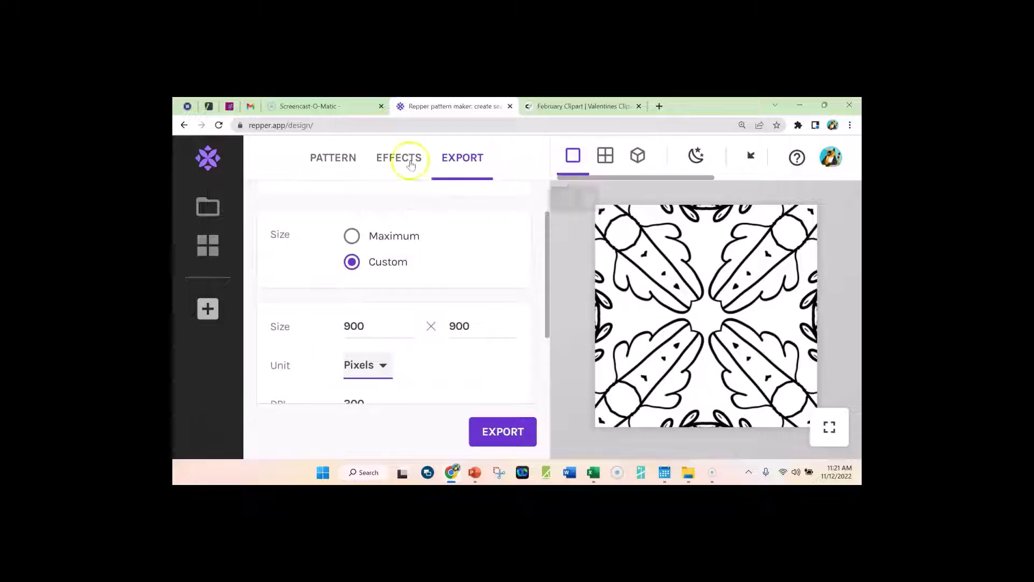
- Shift the sampling area on the mushroom illustration slightly down and to the left, over the leaf and small sprig
{"action": "left_click", "coordinate": [333, 157]}
{"action": "scroll", "coordinate": [387, 248], "scroll_direction": "down", "scroll_amount": 5}
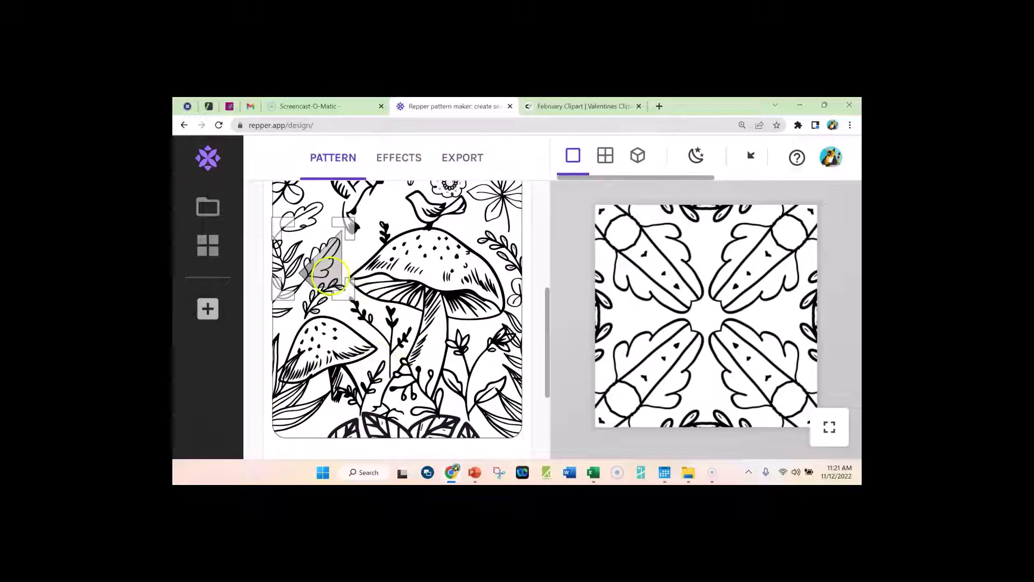
{"action": "mouse_move", "coordinate": [323, 273]}
{"action": "left_mouse_down"}
{"action": "mouse_move", "coordinate": [330, 289]}
{"action": "mouse_move", "coordinate": [321, 290]}
{"action": "left_mouse_up"}
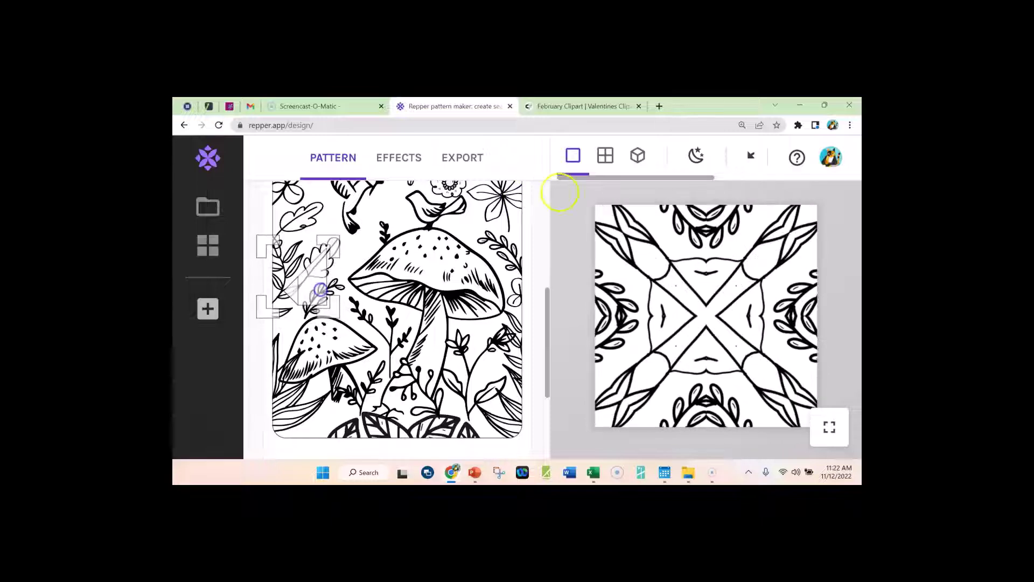
- Export the Arabesque tile at 900 × 900 pixels as a PNG in the Christmas Gifts folder under the suggested file name
{"action": "left_click", "coordinate": [462, 157]}
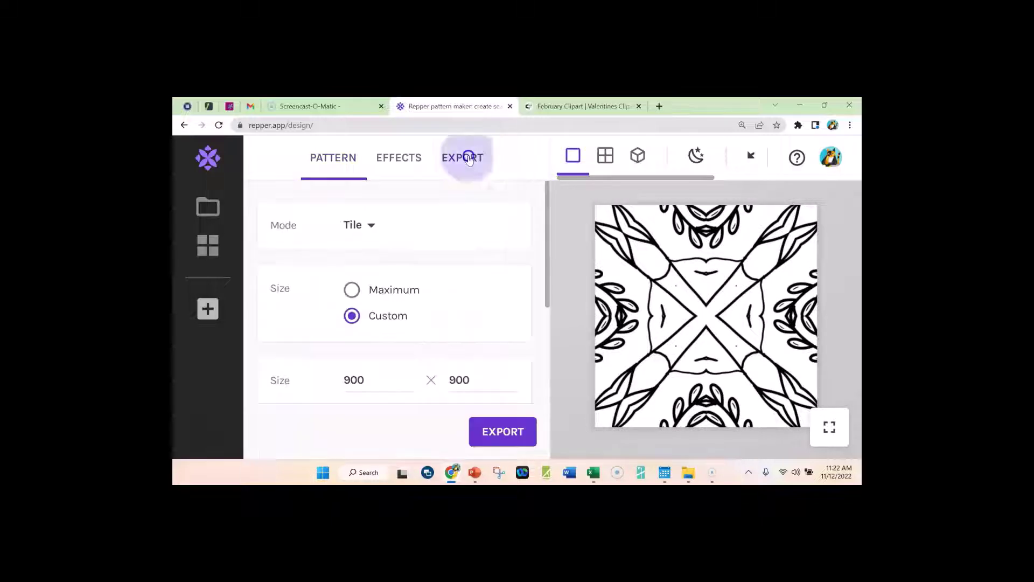
{"action": "left_click", "coordinate": [499, 432]}
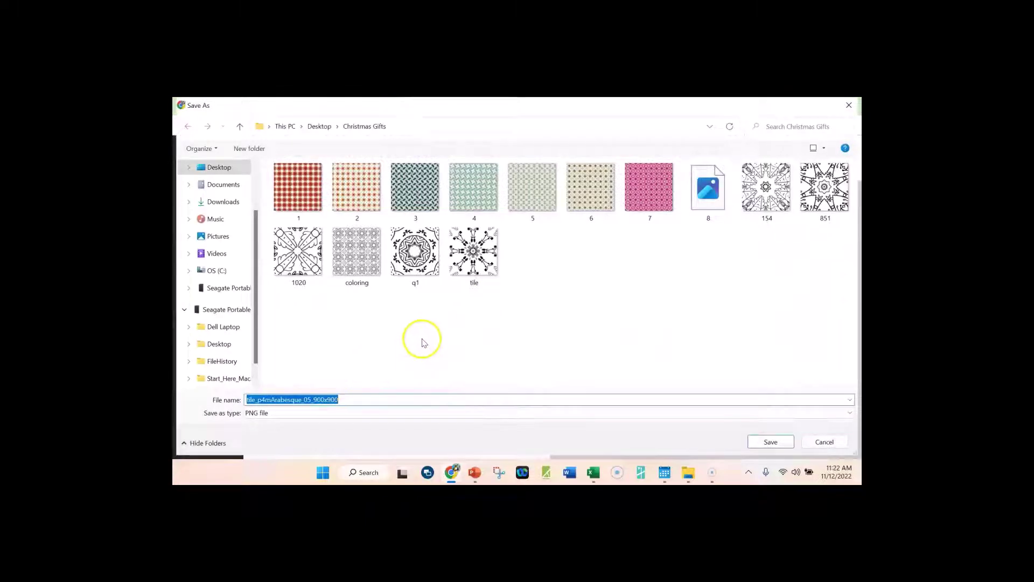
{"action": "left_click", "coordinate": [770, 443]}
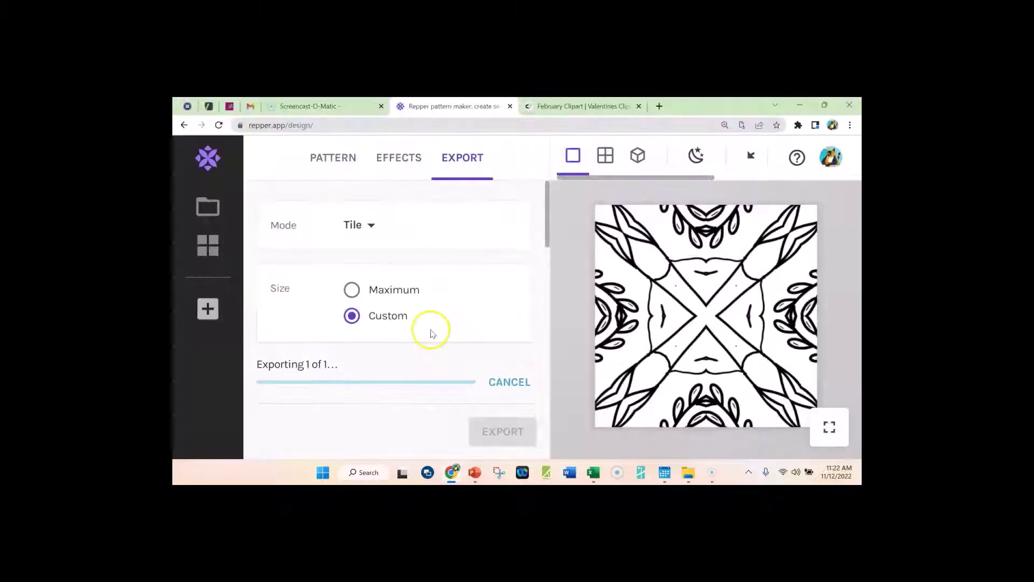
- Move the sampling area of the Arabesque pattern onto the flower and bird above the large mushroom
{"action": "left_click", "coordinate": [333, 156]}
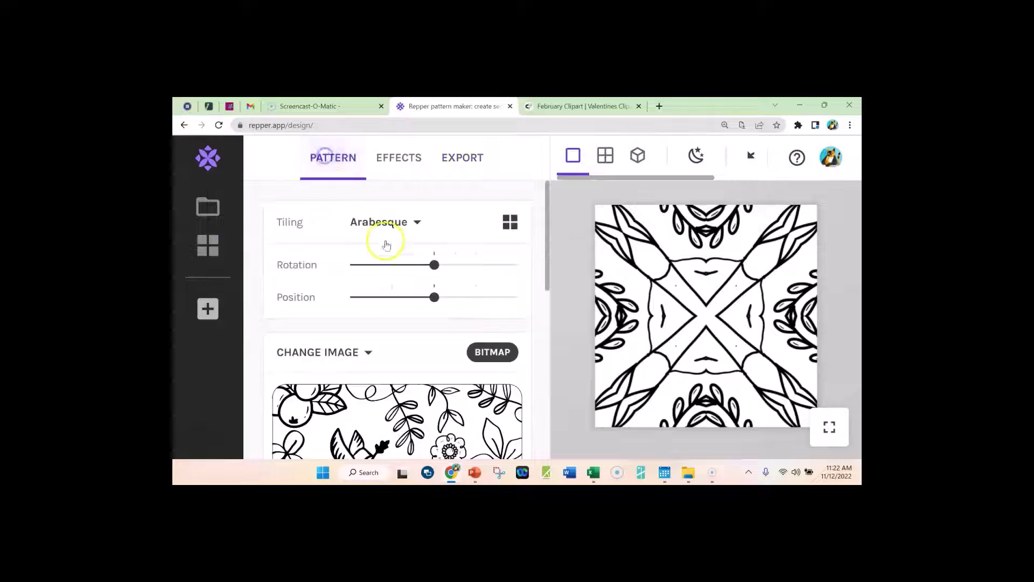
{"action": "scroll", "coordinate": [397, 289], "scroll_direction": "down", "scroll_amount": 1}
{"action": "scroll", "coordinate": [397, 289], "scroll_direction": "down", "scroll_amount": 3}
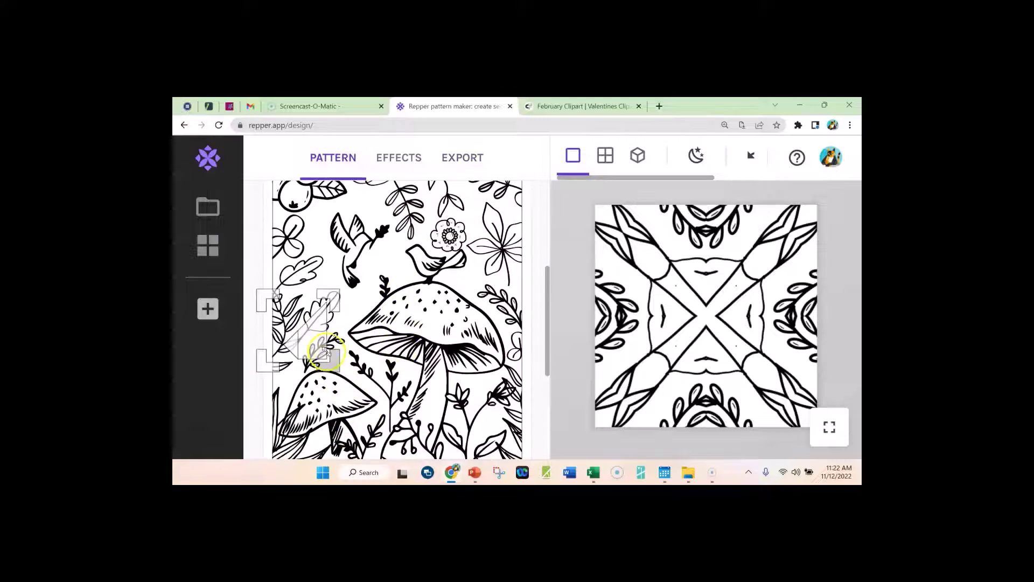
{"action": "left_click_drag", "start_coordinate": [311, 345], "coordinate": [393, 275]}
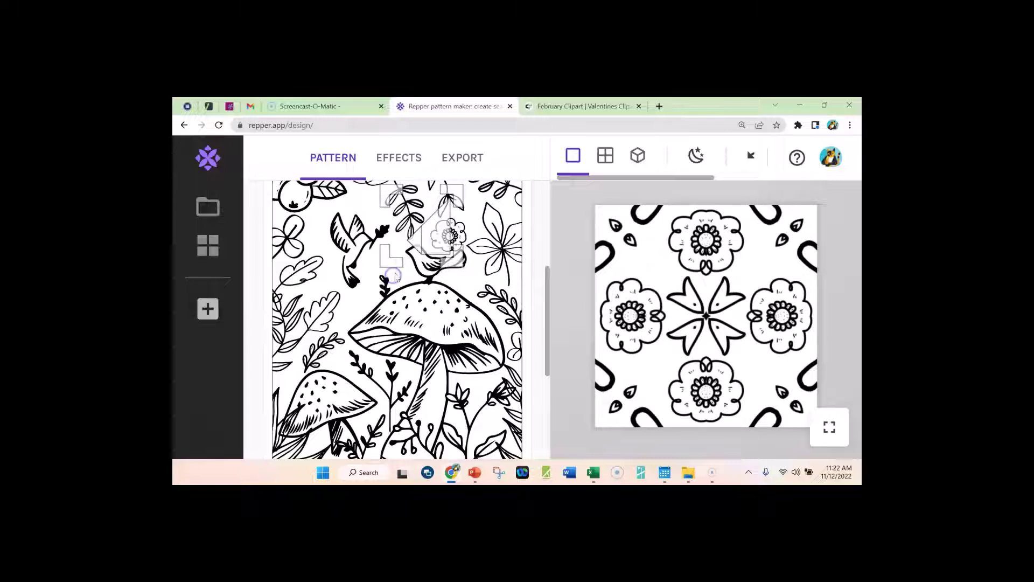
- Export the flower tile as a PNG named 2w2w in the Christmas Gifts folder, declining to replace the existing file
{"action": "left_click", "coordinate": [470, 168]}
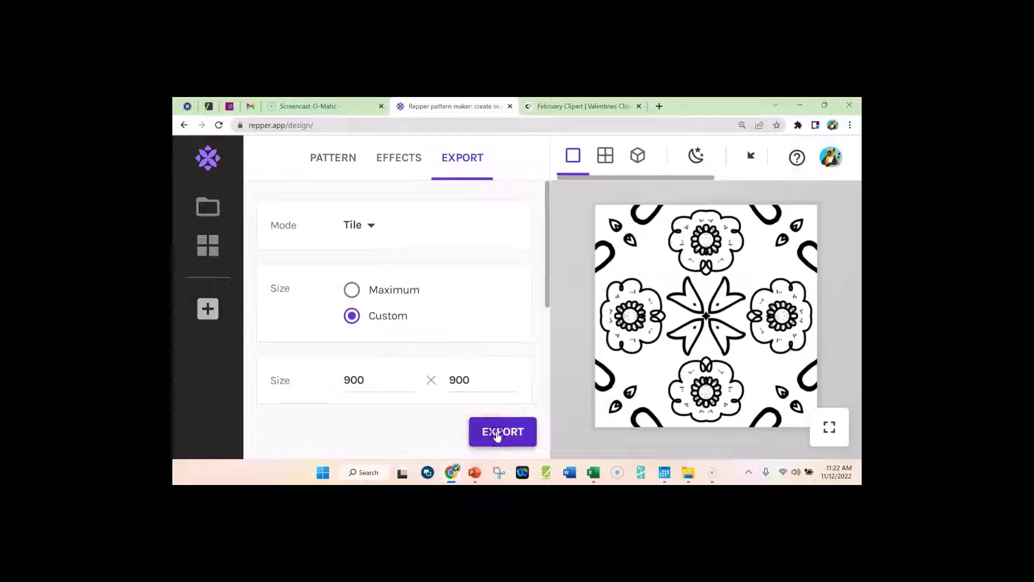
{"action": "left_click", "coordinate": [498, 434]}
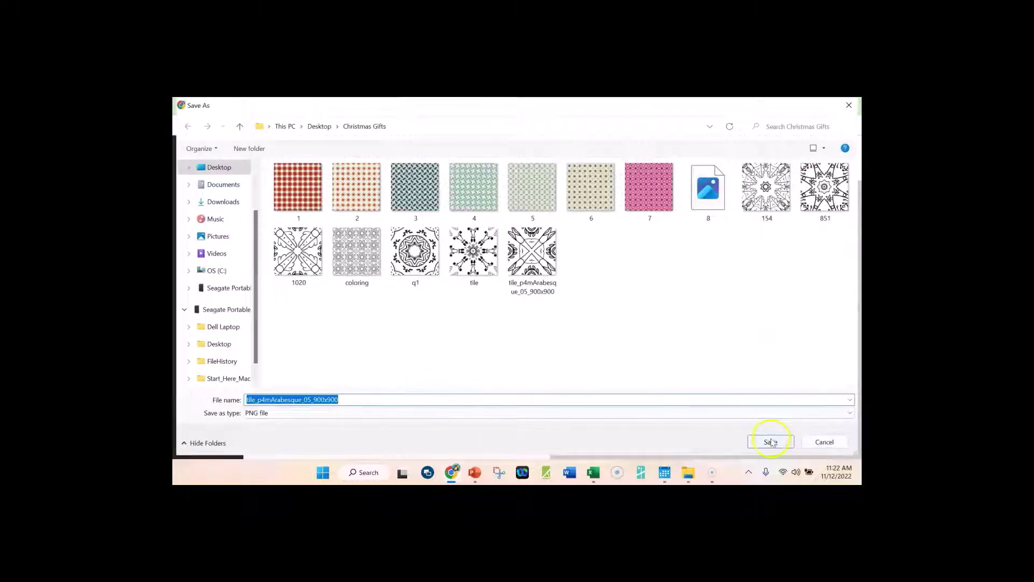
{"action": "left_click", "coordinate": [771, 442]}
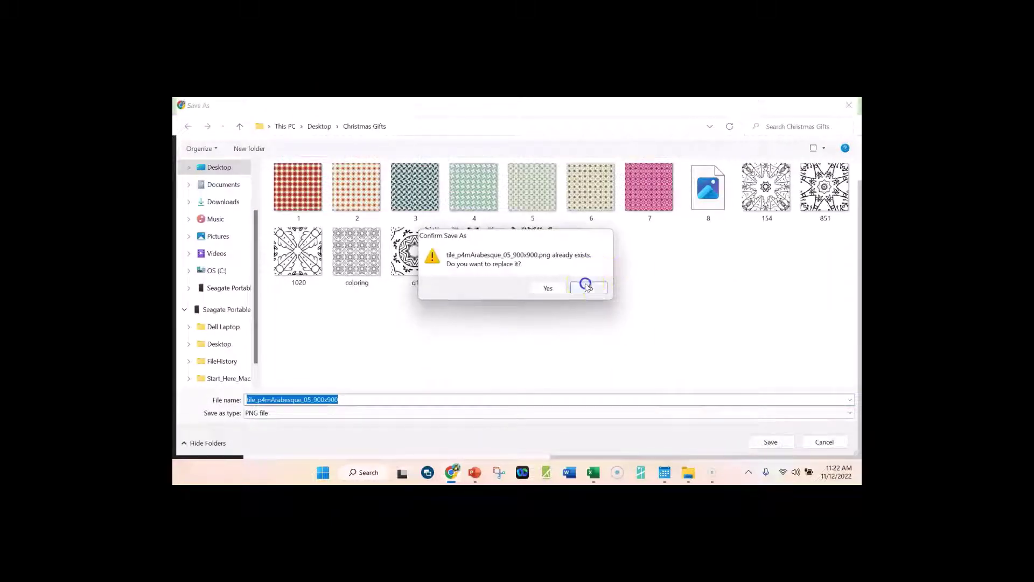
{"action": "left_click", "coordinate": [587, 287]}
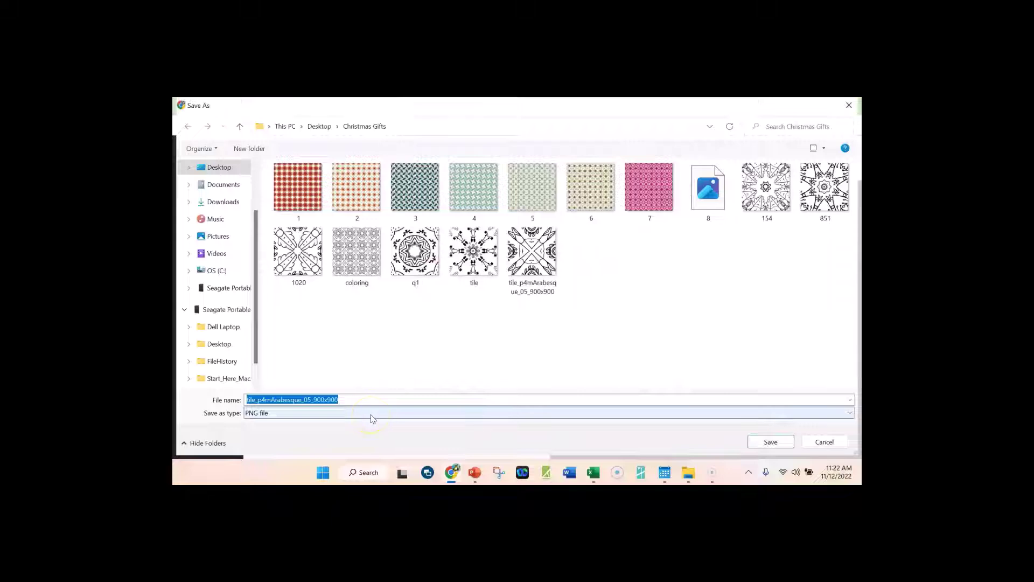
{"action": "key", "text": "Escape"}
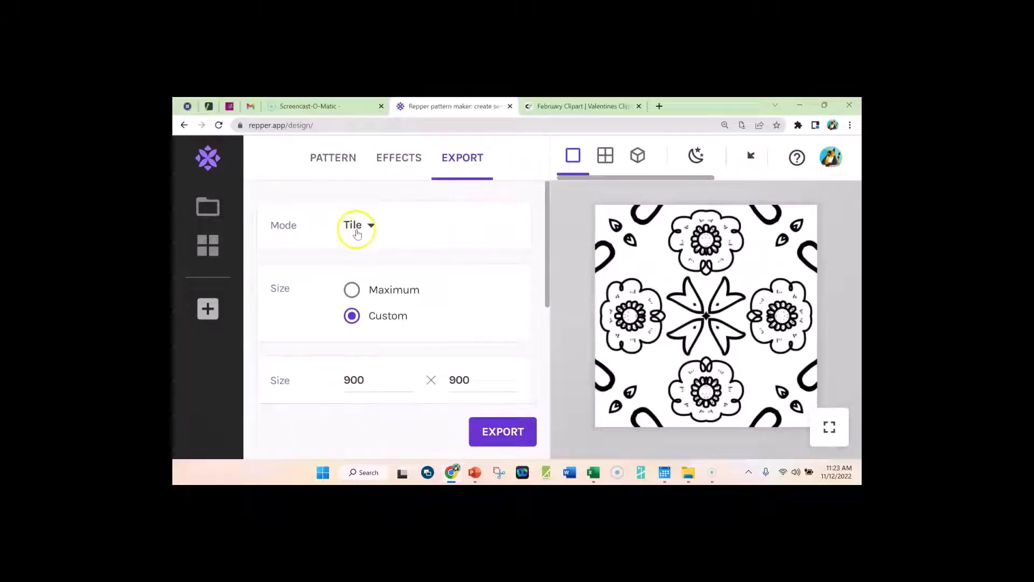
- Change the pattern's tiling to the advanced seamless Octagon type
{"action": "scroll", "coordinate": [433, 250], "scroll_direction": "down", "scroll_amount": 1}
{"action": "scroll", "coordinate": [358, 196], "scroll_direction": "up", "scroll_amount": 1}
{"action": "left_click", "coordinate": [339, 165]}
{"action": "left_click", "coordinate": [413, 226]}
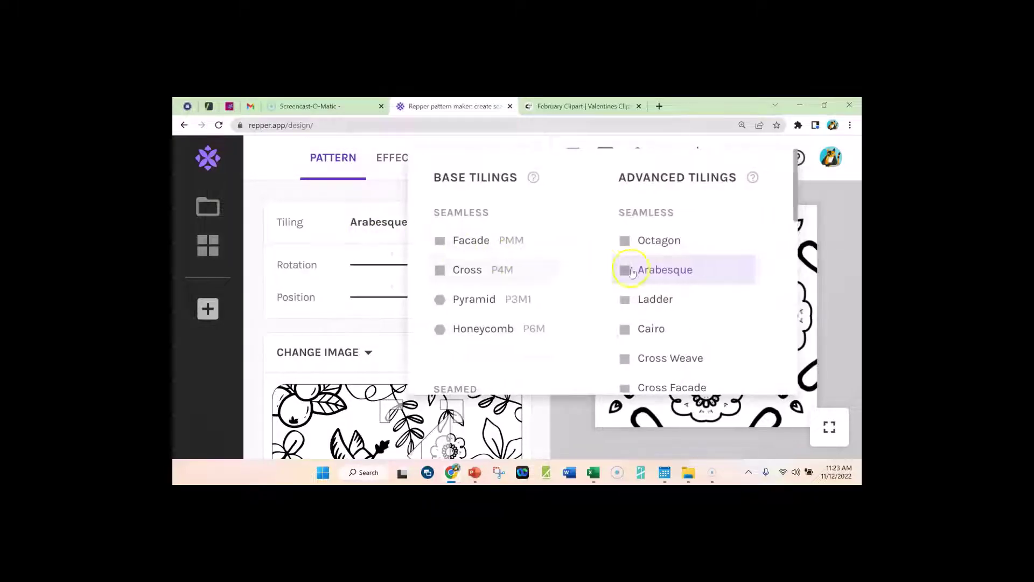
{"action": "left_click", "coordinate": [652, 245]}
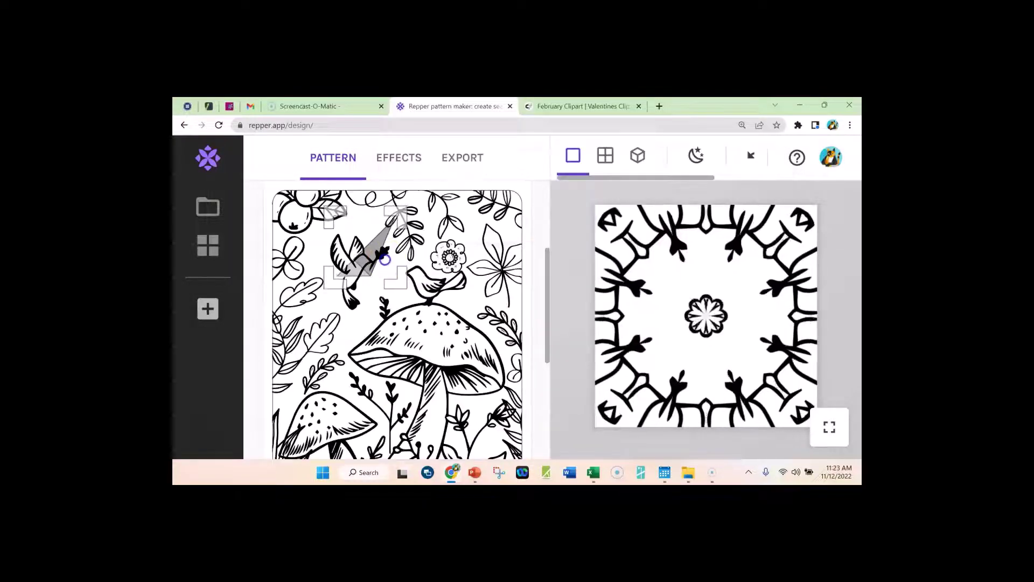
- Move the sampling area onto the leaves at the illustration's left edge and export the star tile as sdeedqwd
{"action": "left_click_drag", "start_coordinate": [385, 256], "coordinate": [338, 293]}
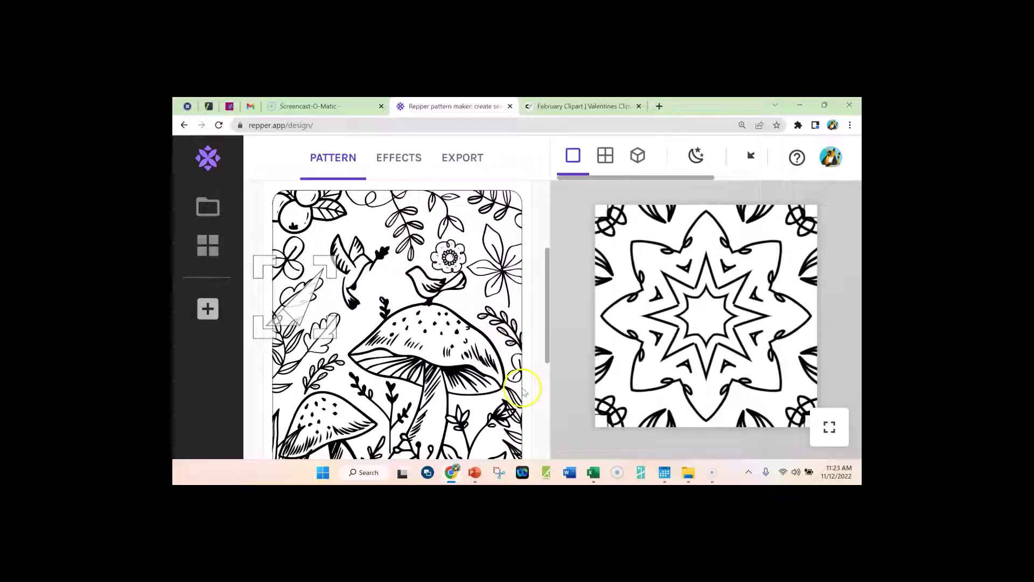
{"action": "left_click", "coordinate": [464, 157]}
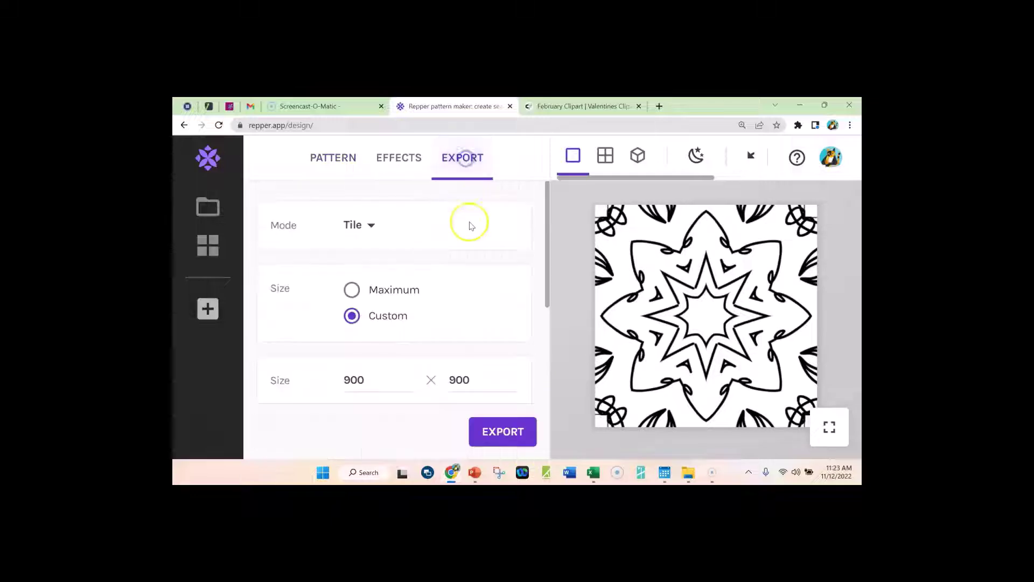
- Replace the mushroom illustration with the black-and-white swirl line drawing from the project's images
{"action": "left_click", "coordinate": [323, 157]}
{"action": "scroll", "coordinate": [404, 280], "scroll_direction": "down", "scroll_amount": 3}
{"action": "scroll", "coordinate": [418, 313], "scroll_direction": "down", "scroll_amount": 2}
{"action": "scroll", "coordinate": [407, 300], "scroll_direction": "up", "scroll_amount": 4}
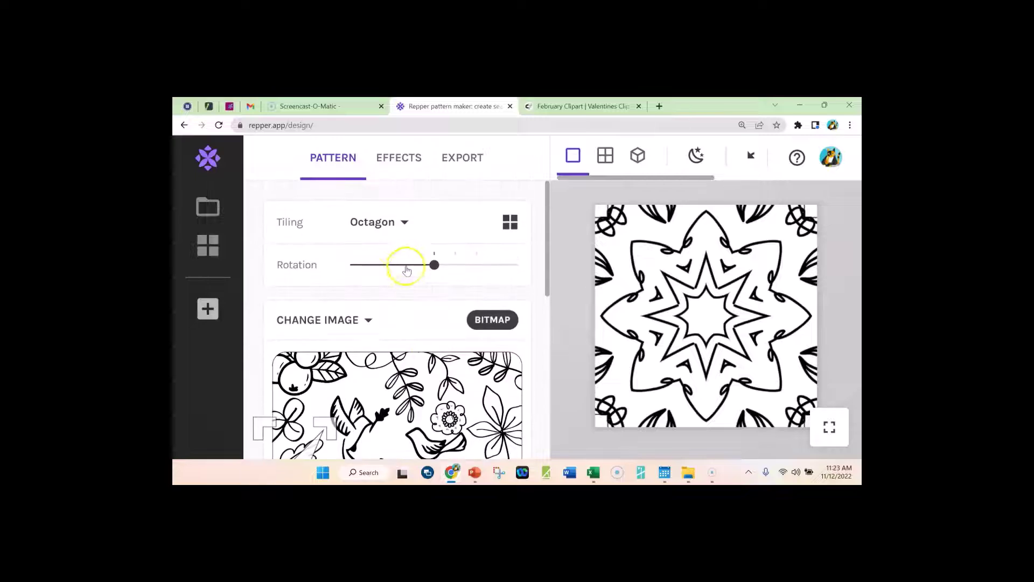
{"action": "left_click", "coordinate": [362, 319]}
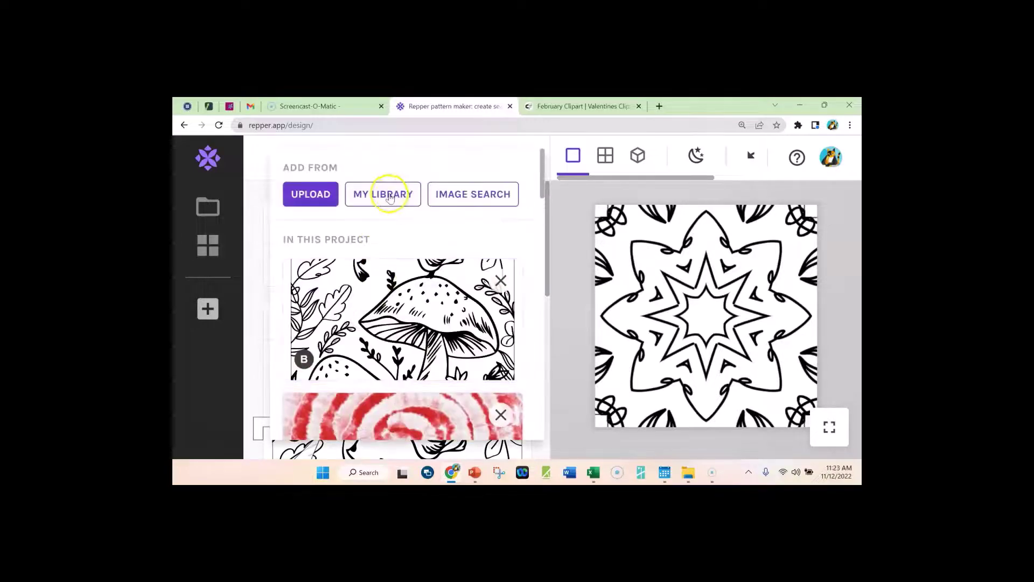
{"action": "scroll", "coordinate": [377, 259], "scroll_direction": "down", "scroll_amount": 4}
{"action": "scroll", "coordinate": [398, 296], "scroll_direction": "down", "scroll_amount": 10}
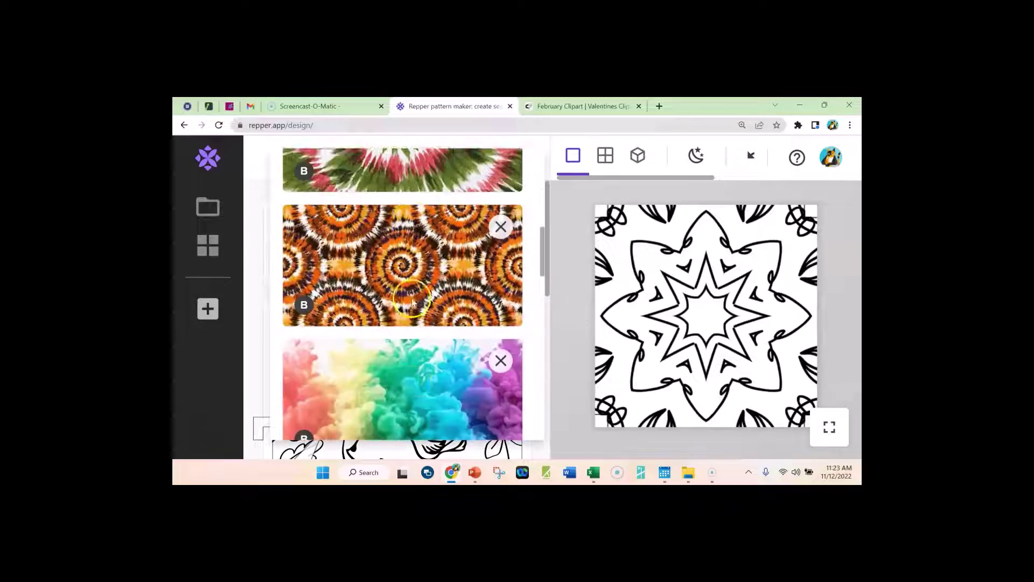
{"action": "scroll", "coordinate": [405, 312], "scroll_direction": "down", "scroll_amount": 2}
{"action": "left_click", "coordinate": [405, 313]}
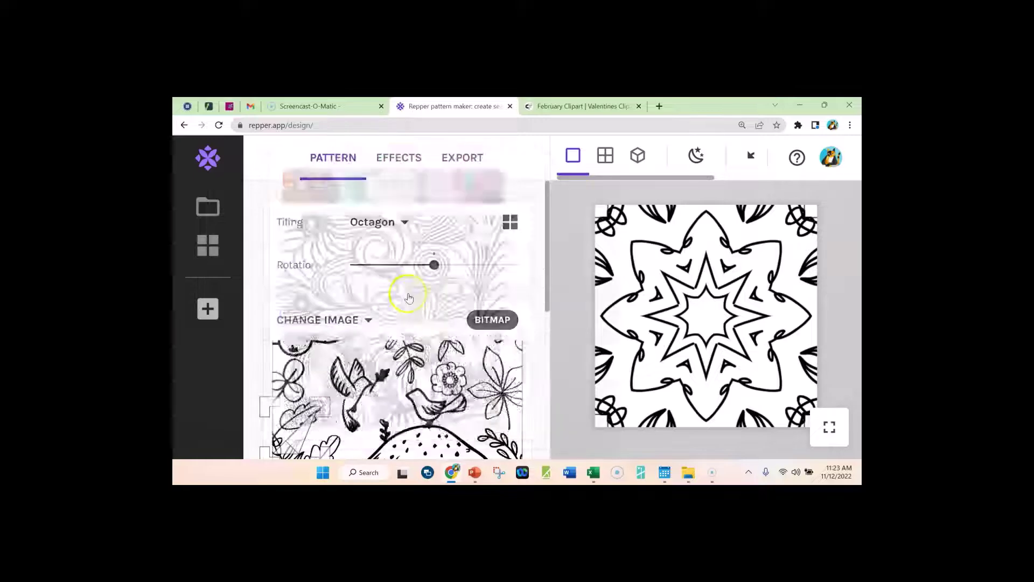
- Export the swirl Octagon tile at 900 × 900 pixels as a PNG in the Christmas Gifts folder under the suggested file name
{"action": "left_click", "coordinate": [462, 158]}
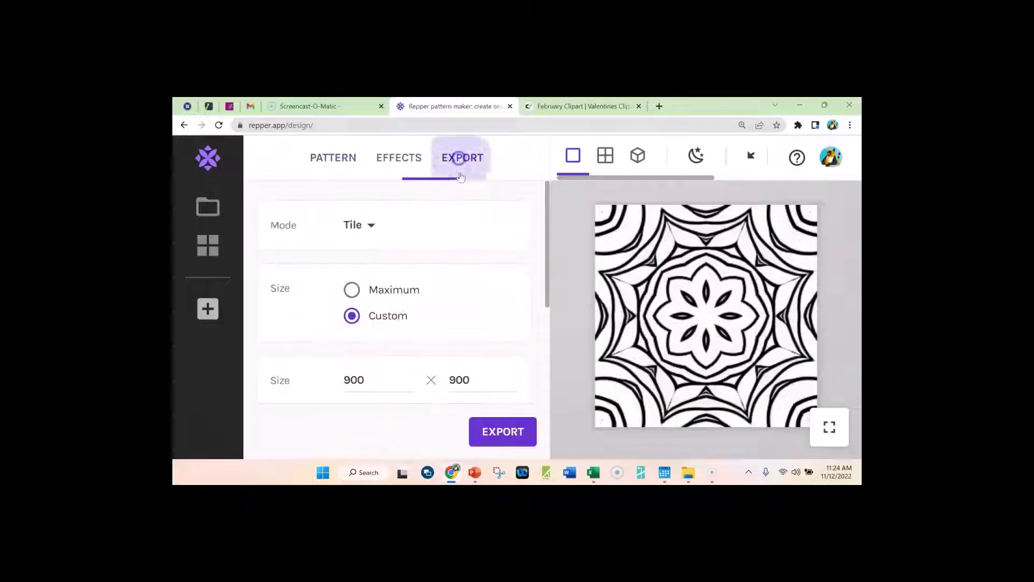
{"action": "left_click", "coordinate": [500, 427]}
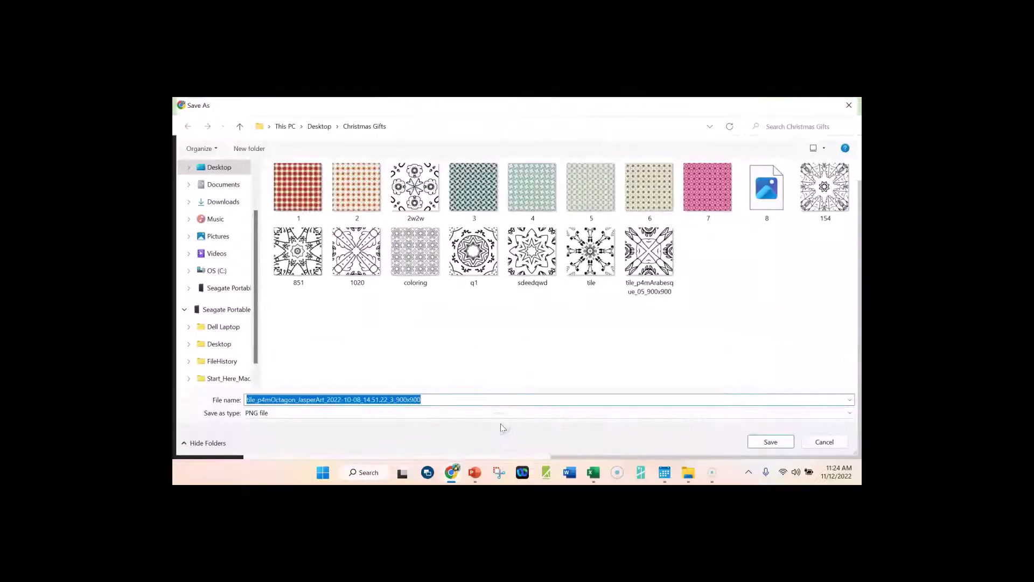
{"action": "left_click", "coordinate": [770, 441]}
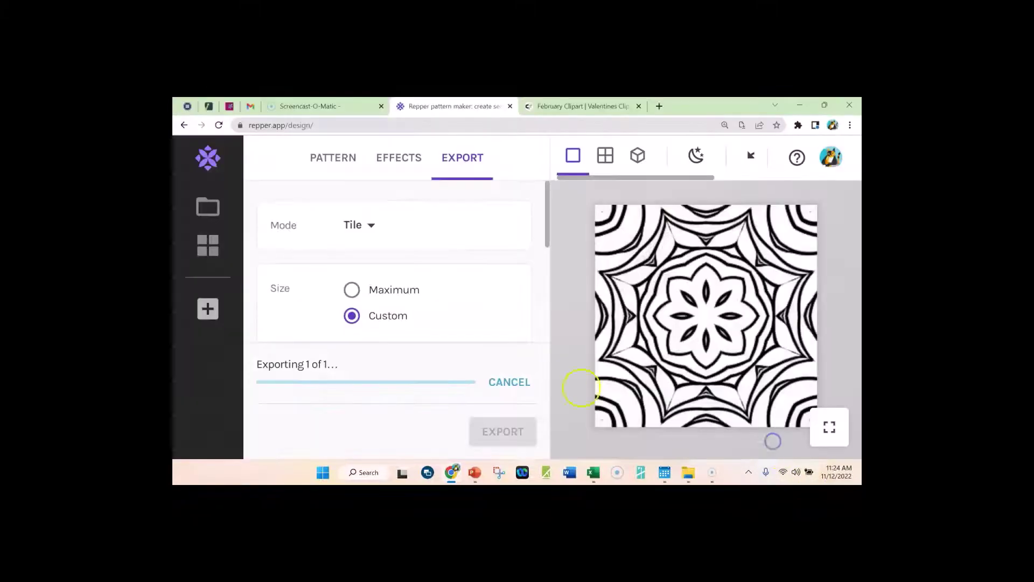
- Switch to Presentation1 in PowerPoint and examine the ruler, gridlines and guides display options and the commands for adding guides
{"action": "mouse_move", "coordinate": [474, 472]}
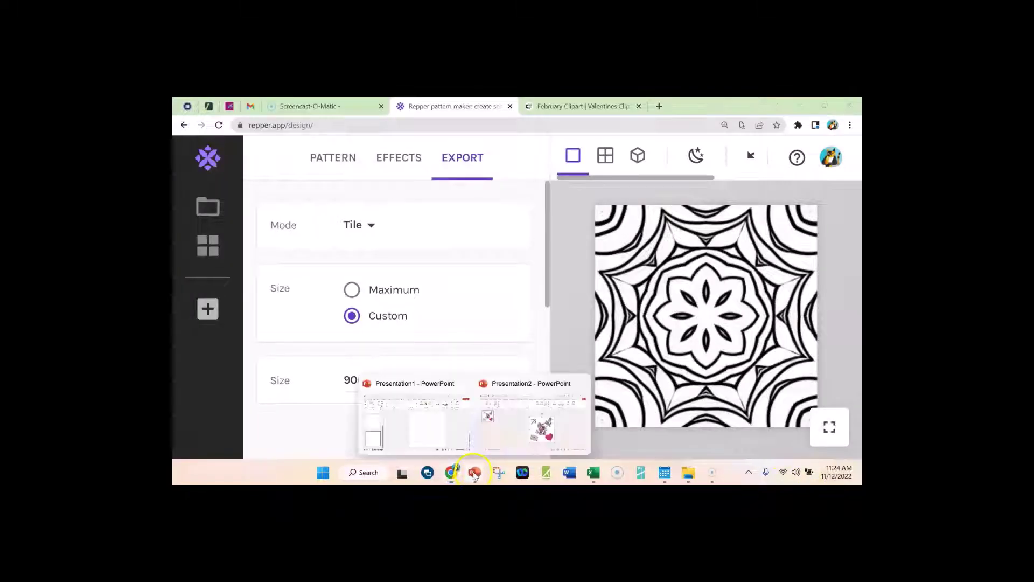
{"action": "left_click", "coordinate": [439, 433]}
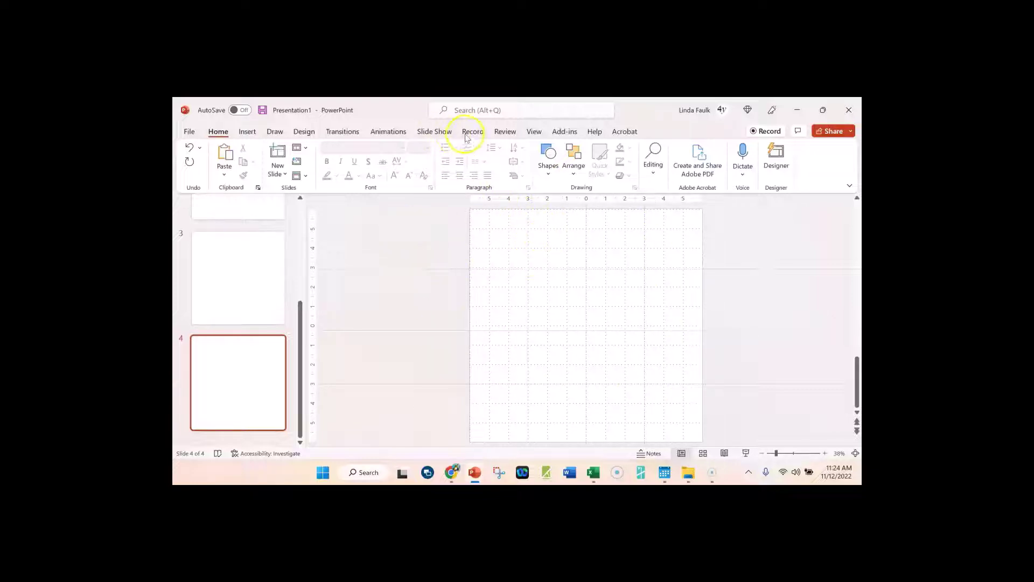
{"action": "left_click", "coordinate": [533, 132]}
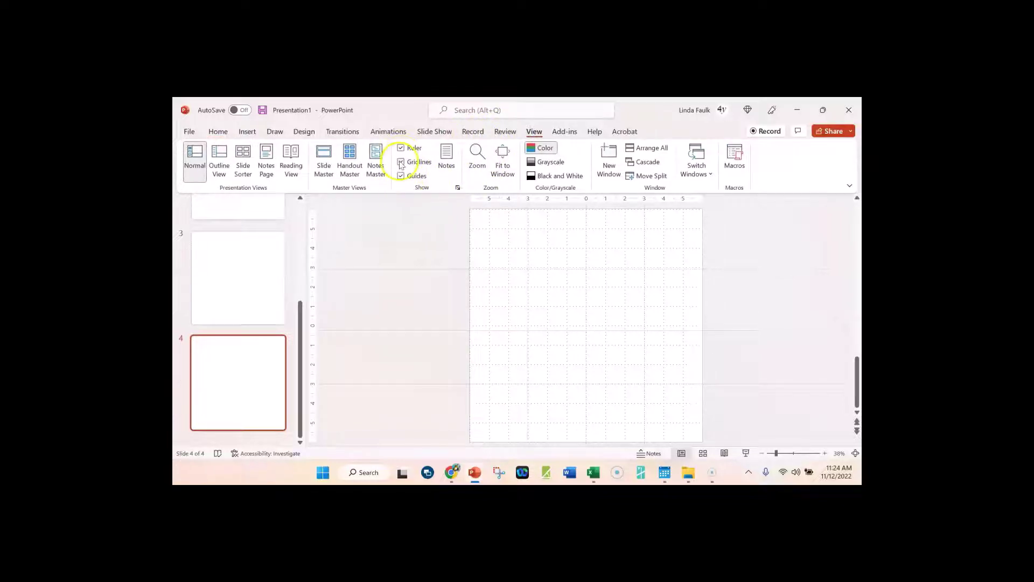
{"action": "right_click", "coordinate": [409, 269]}
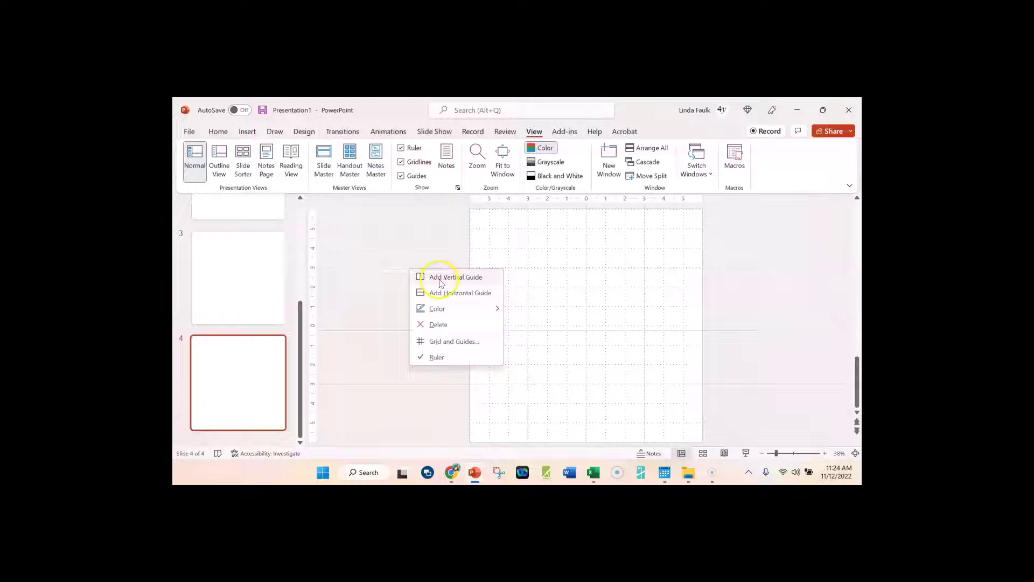
{"action": "left_click", "coordinate": [397, 285]}
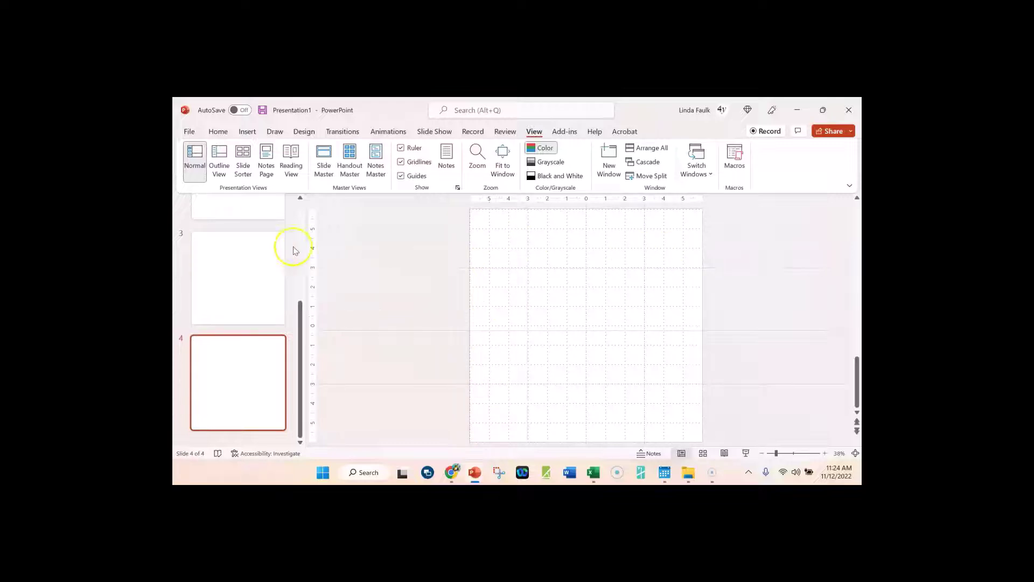
- Insert the exported swirl Octagon tile from the Christmas Gifts folder and place it in slide 4's upper-left corner
{"action": "left_click", "coordinate": [247, 132]}
{"action": "left_click", "coordinate": [256, 171]}
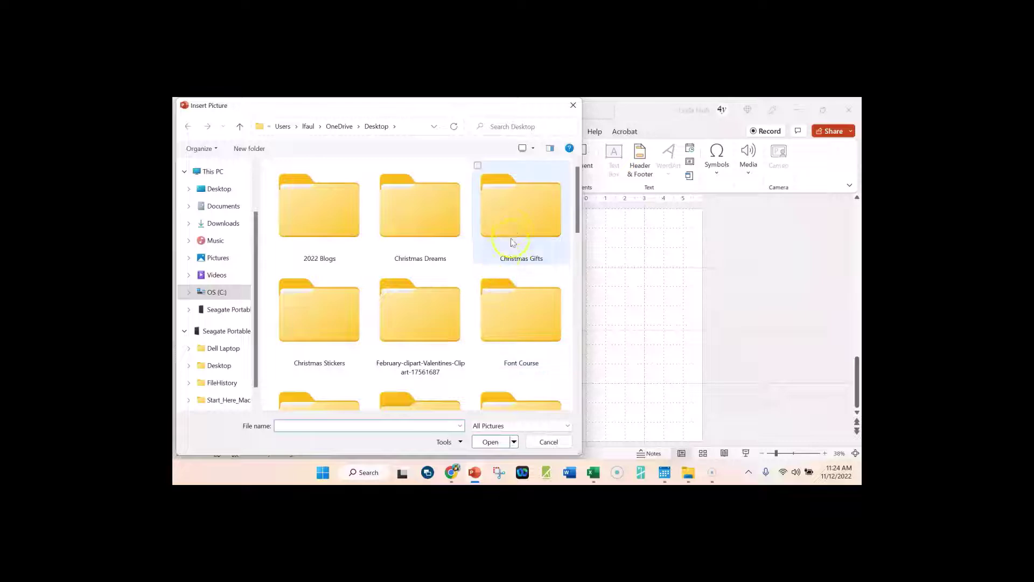
{"action": "double_click", "coordinate": [512, 228]}
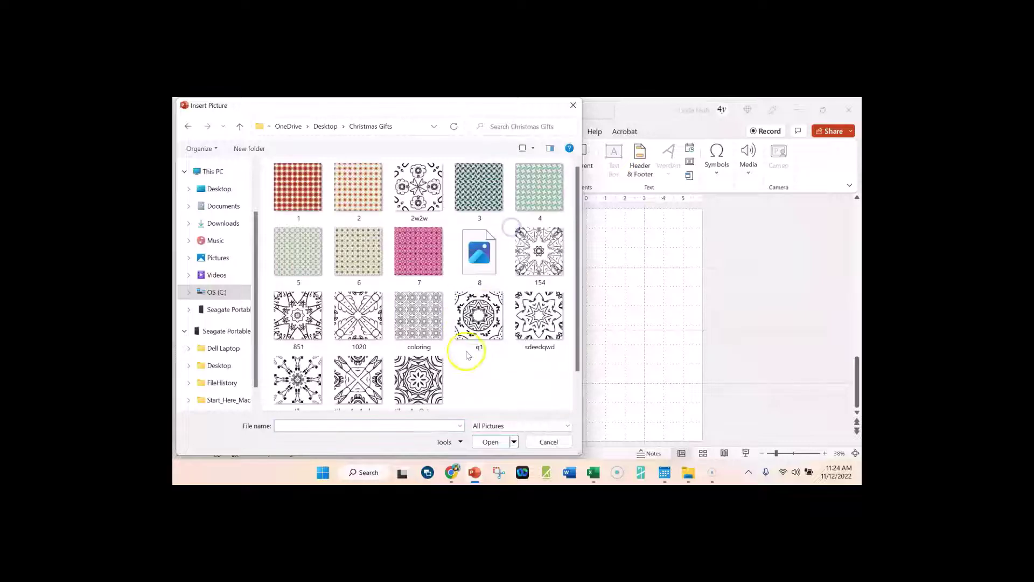
{"action": "scroll", "coordinate": [471, 366], "scroll_direction": "down", "scroll_amount": 1}
{"action": "double_click", "coordinate": [422, 356]}
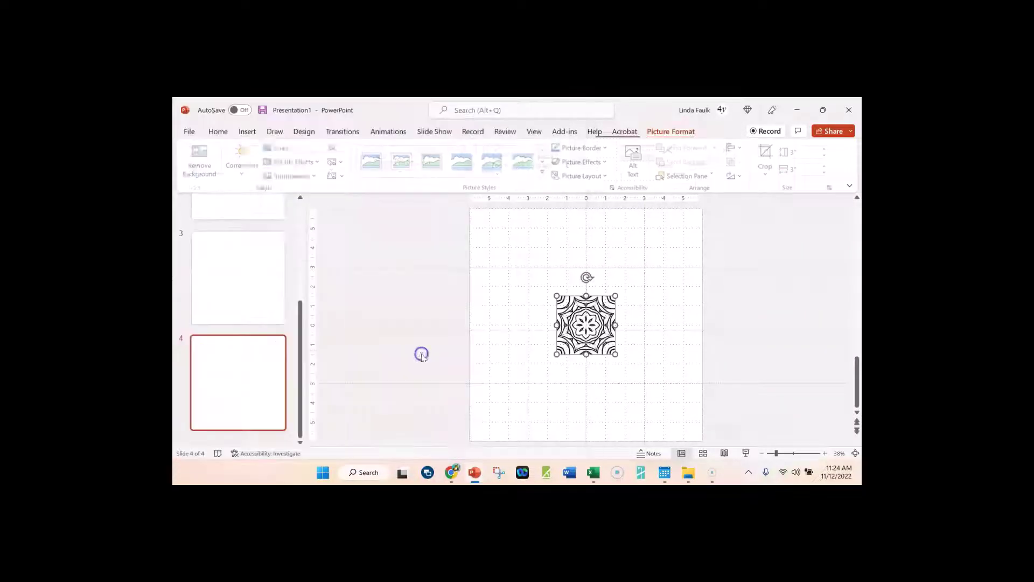
{"action": "left_click_drag", "start_coordinate": [580, 339], "coordinate": [494, 243]}
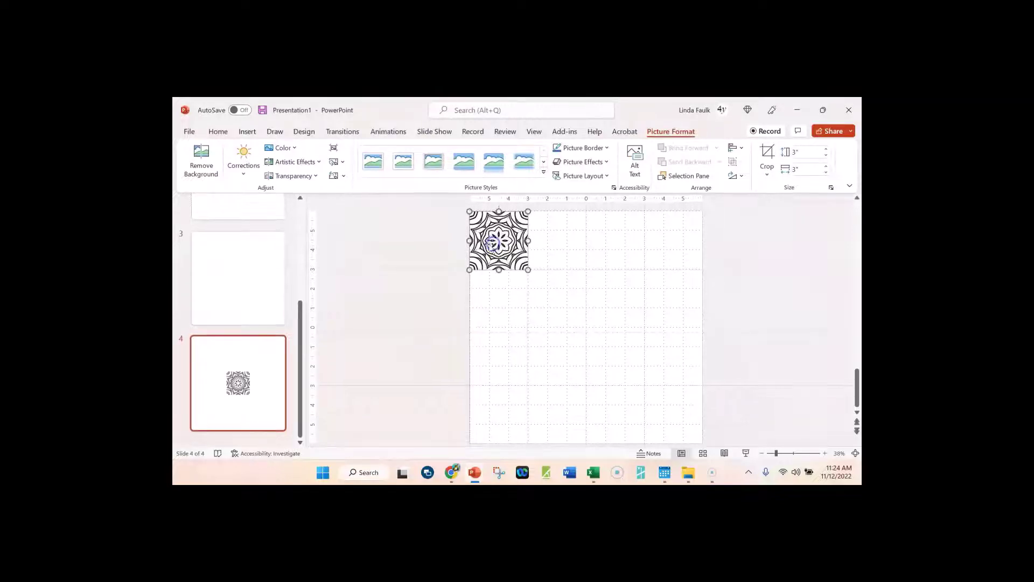
- Duplicate the swirl tile and align the copy flush against the first tile's right edge
{"action": "left_click", "coordinate": [413, 284]}
{"action": "right_click", "coordinate": [498, 244]}
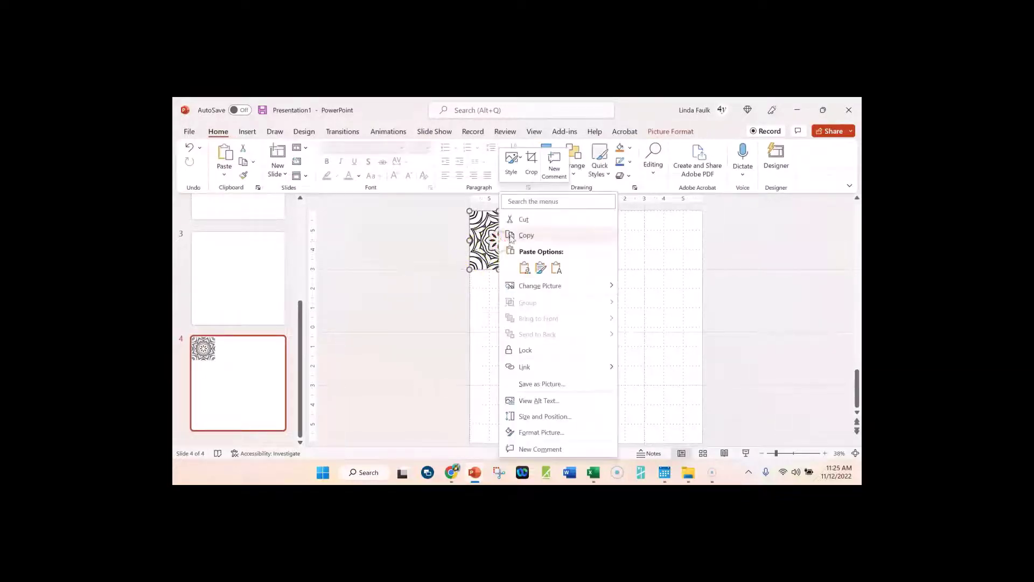
{"action": "left_click", "coordinate": [513, 236]}
{"action": "right_click", "coordinate": [554, 238]}
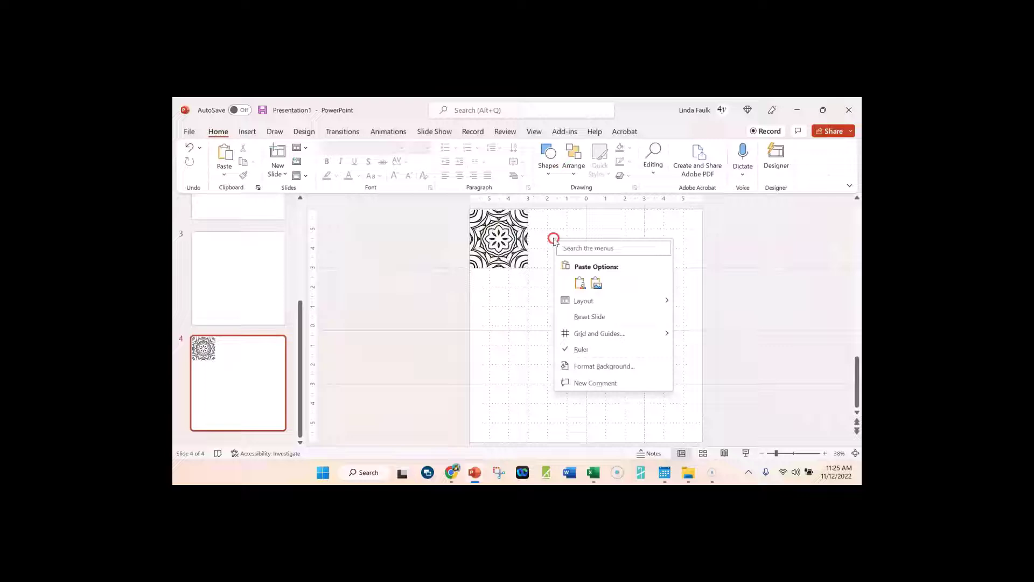
{"action": "left_click", "coordinate": [580, 280]}
{"action": "left_click_drag", "start_coordinate": [503, 239], "coordinate": [561, 233]}
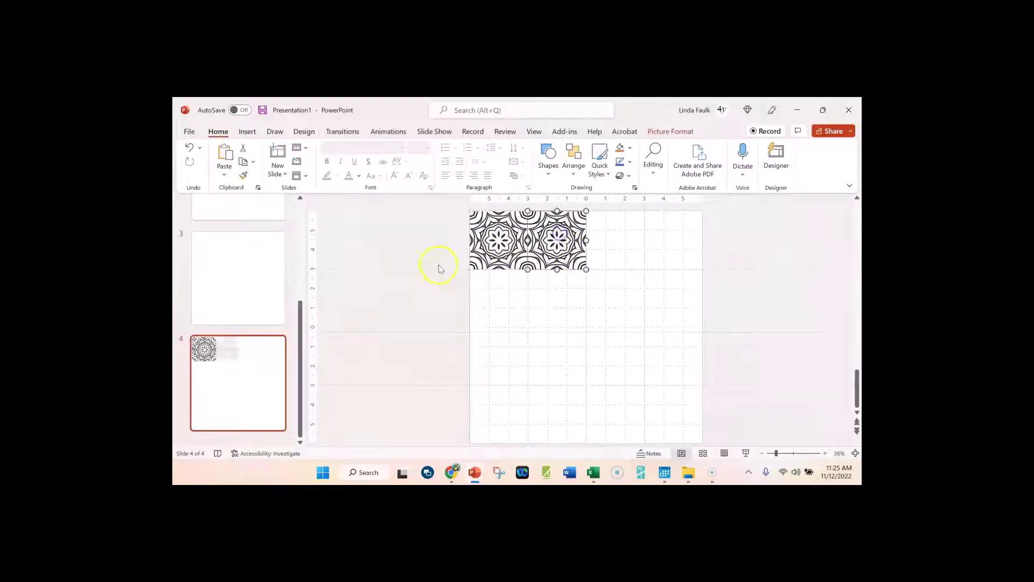
- Duplicate the pair of tiles and place the copy beside it to complete a four-tile row across the slide
{"action": "left_click", "coordinate": [429, 266]}
{"action": "left_click_drag", "start_coordinate": [429, 280], "coordinate": [603, 187]}
{"action": "right_click", "coordinate": [561, 233]}
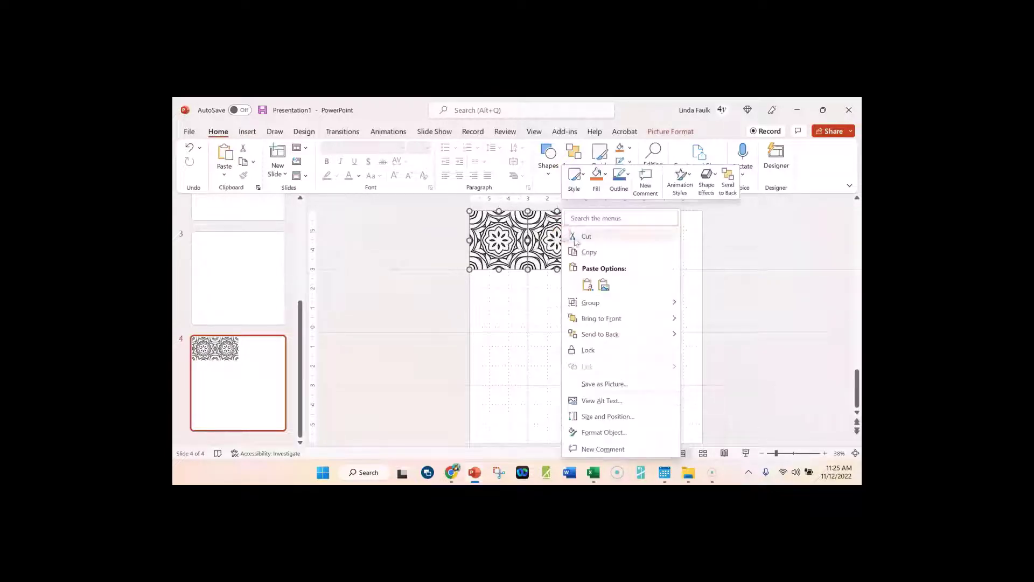
{"action": "left_click", "coordinate": [598, 251]}
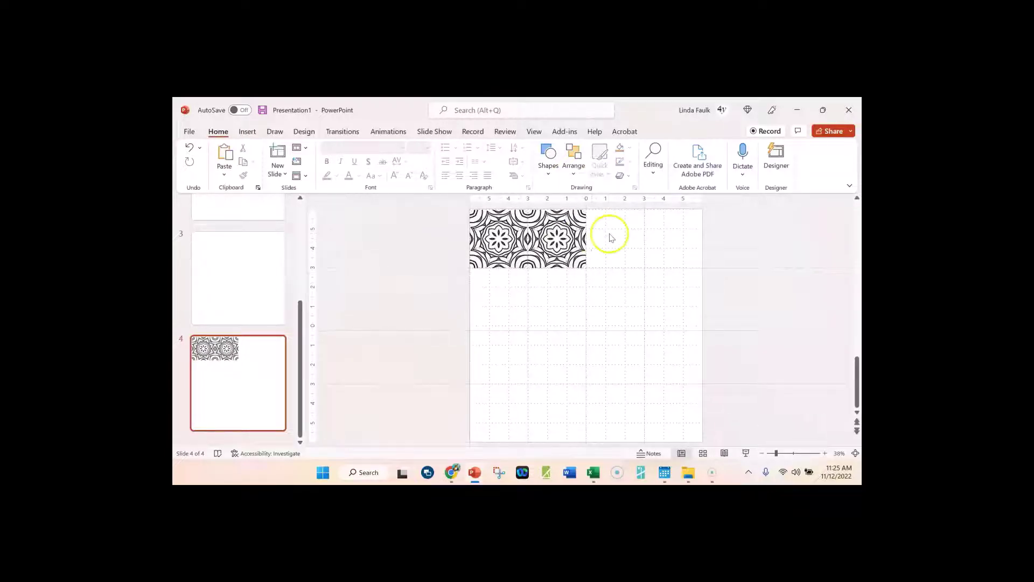
{"action": "right_click", "coordinate": [609, 235]}
{"action": "left_click", "coordinate": [634, 277]}
{"action": "left_click_drag", "start_coordinate": [563, 242], "coordinate": [677, 248]}
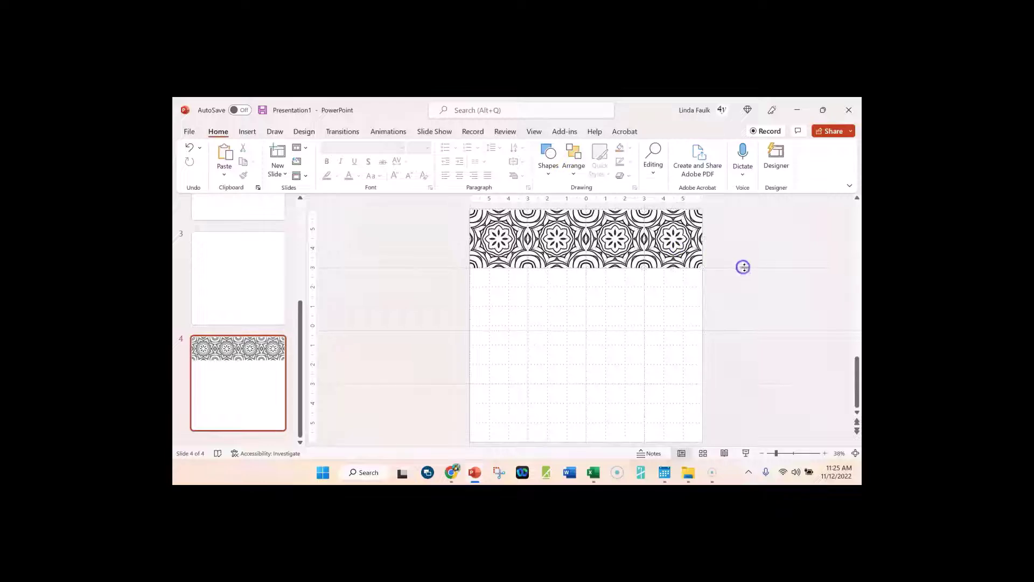
- Group the four tiles of the slide's top row into one object
{"action": "left_click_drag", "start_coordinate": [740, 266], "coordinate": [424, 185]}
{"action": "right_click", "coordinate": [492, 214]}
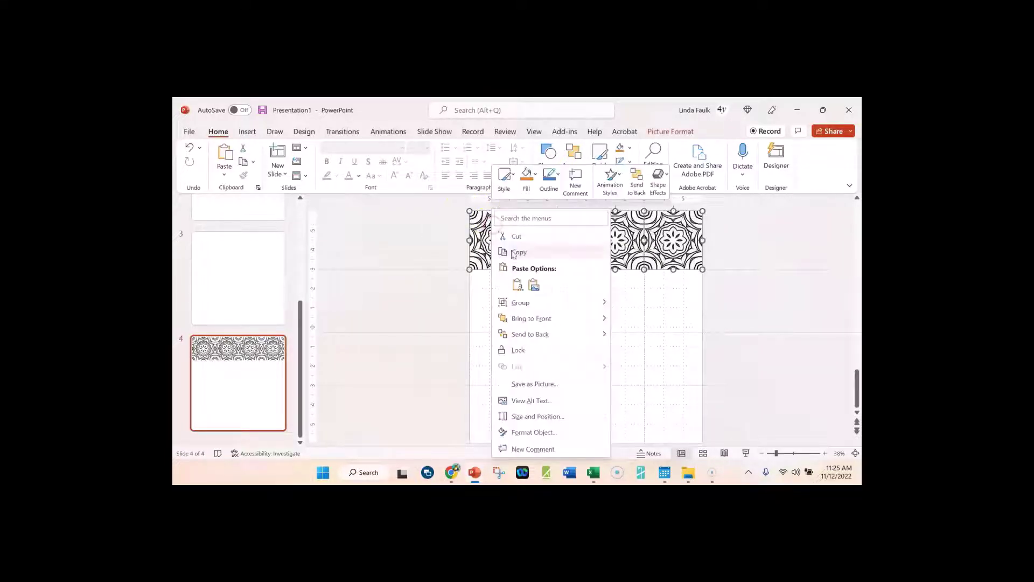
{"action": "mouse_move", "coordinate": [590, 300]}
{"action": "left_click", "coordinate": [640, 303]}
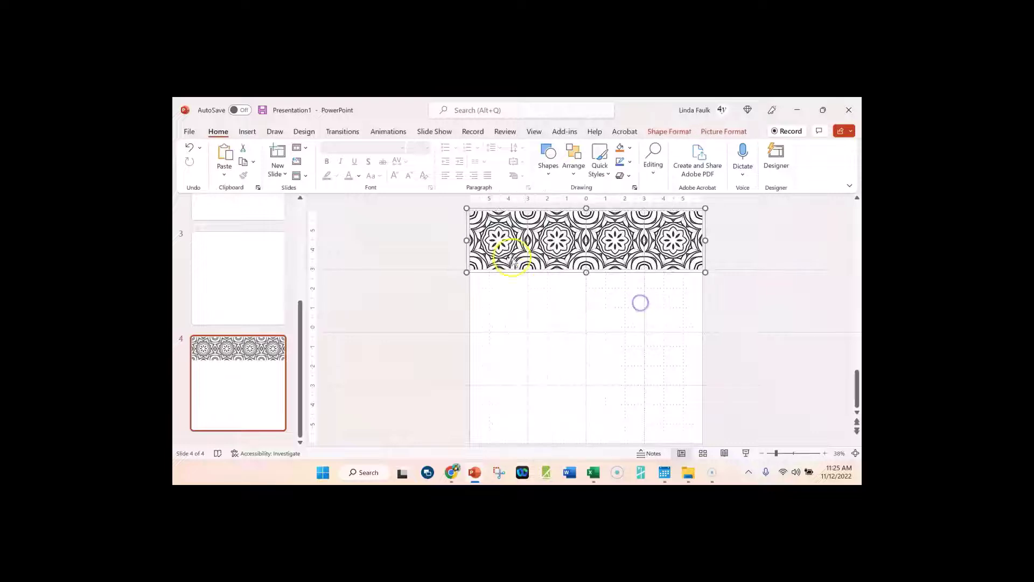
- Copy the grouped tile row and stack the pasted rows below it until four rows fill the slide
{"action": "right_click", "coordinate": [507, 251]}
{"action": "left_click", "coordinate": [533, 252]}
{"action": "right_click", "coordinate": [509, 208]}
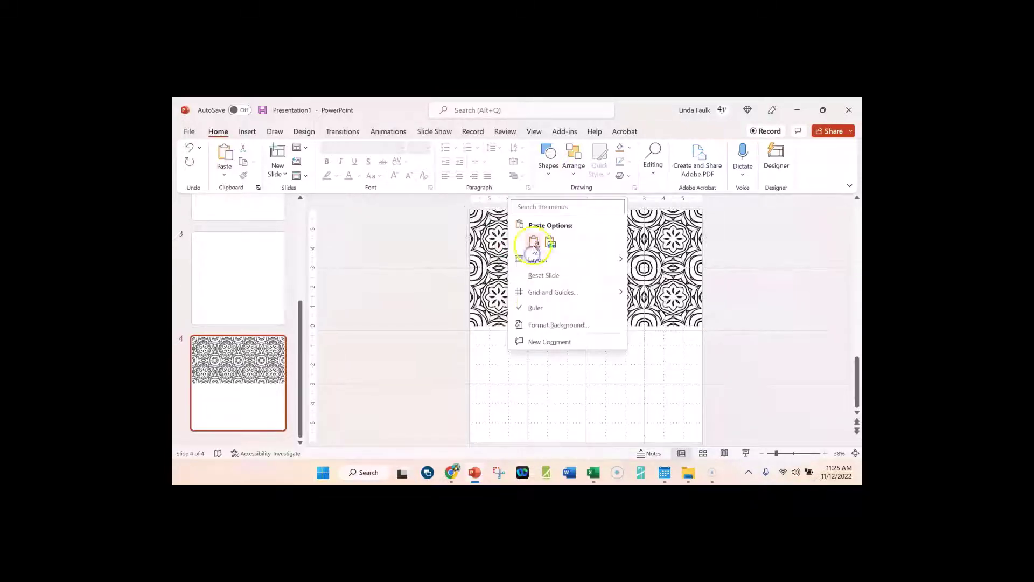
{"action": "left_click", "coordinate": [534, 246]}
{"action": "left_click_drag", "start_coordinate": [538, 256], "coordinate": [558, 428]}
{"action": "left_click", "coordinate": [741, 368]}
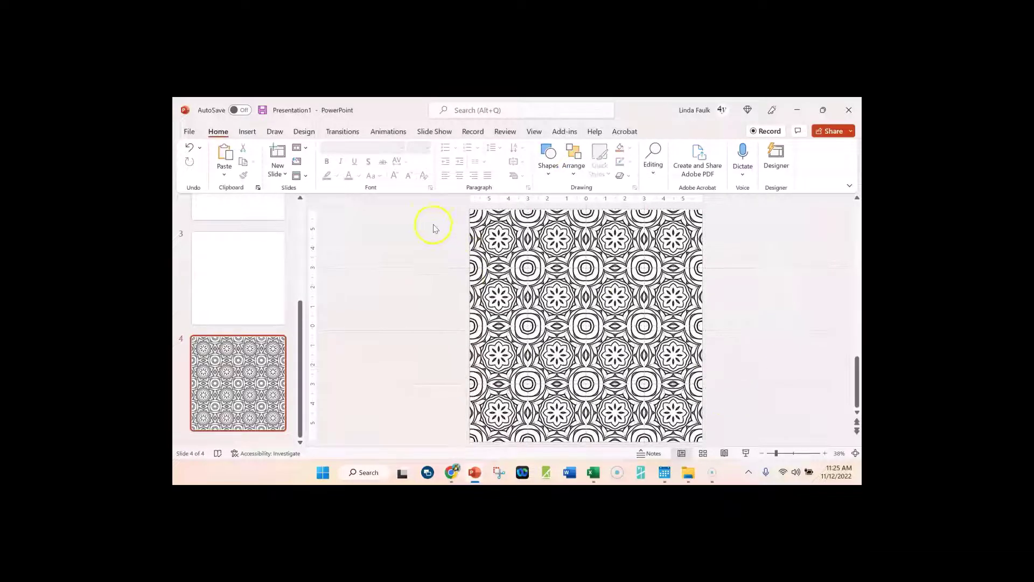
- Group all four tile rows on the slide into a single pattern object
{"action": "left_click_drag", "start_coordinate": [427, 208], "coordinate": [758, 451]}
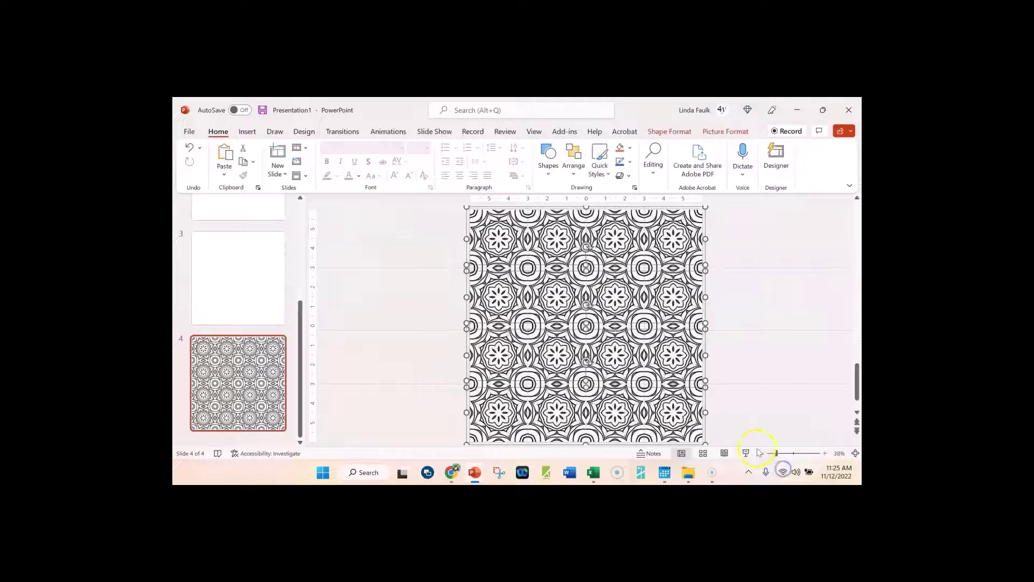
{"action": "right_click", "coordinate": [681, 399]}
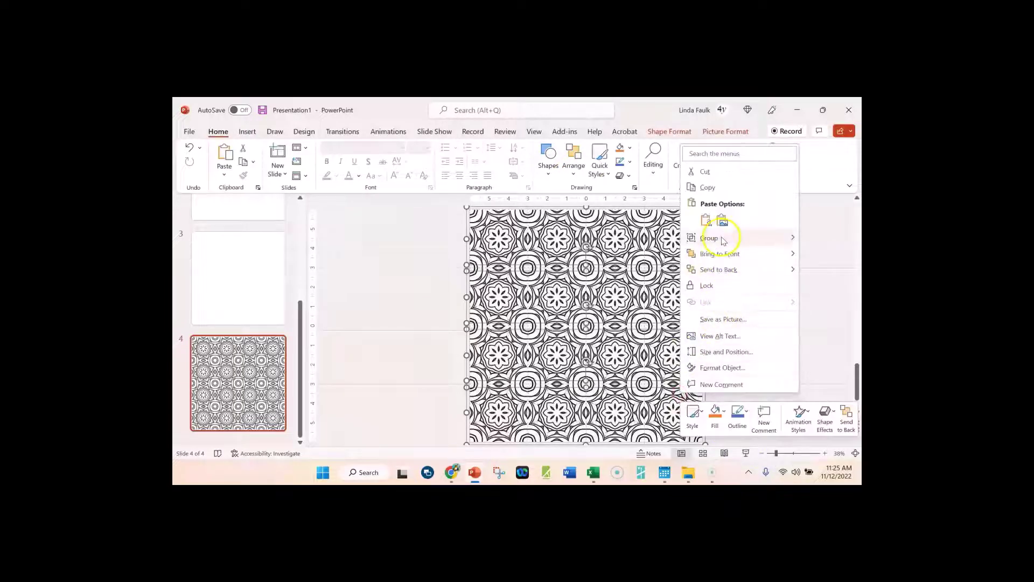
{"action": "left_click", "coordinate": [721, 237]}
{"action": "left_click", "coordinate": [813, 238]}
{"action": "right_click", "coordinate": [647, 297]}
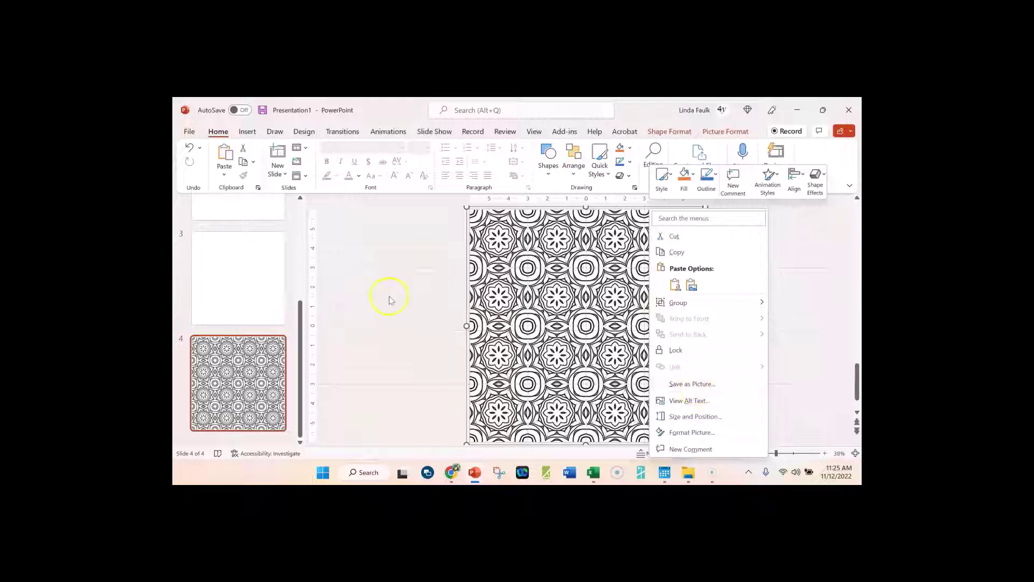
{"action": "left_click", "coordinate": [361, 284]}
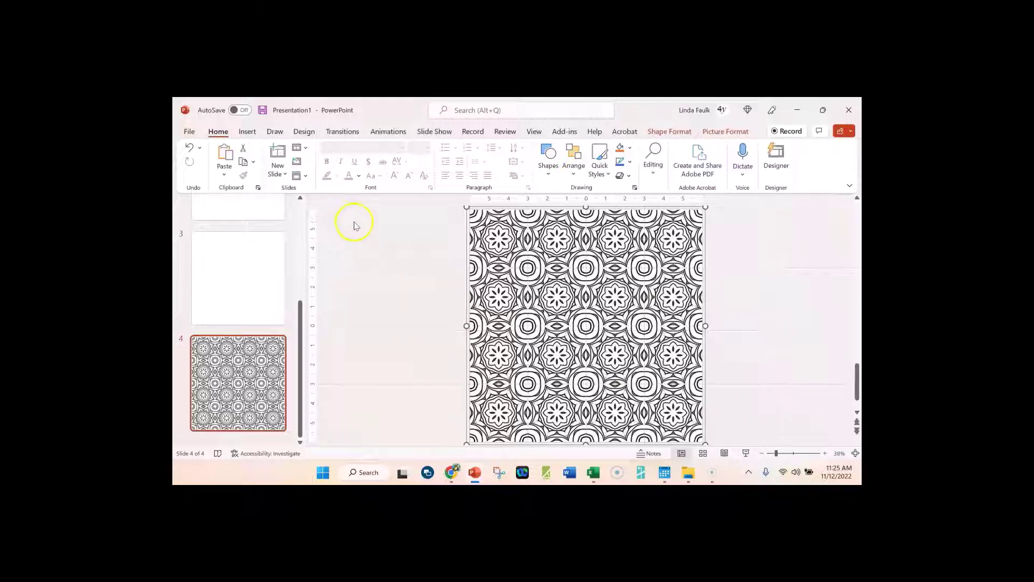
- Set Presentation1's default image resolution to 330 ppi in the advanced PowerPoint options
{"action": "left_click", "coordinate": [189, 131]}
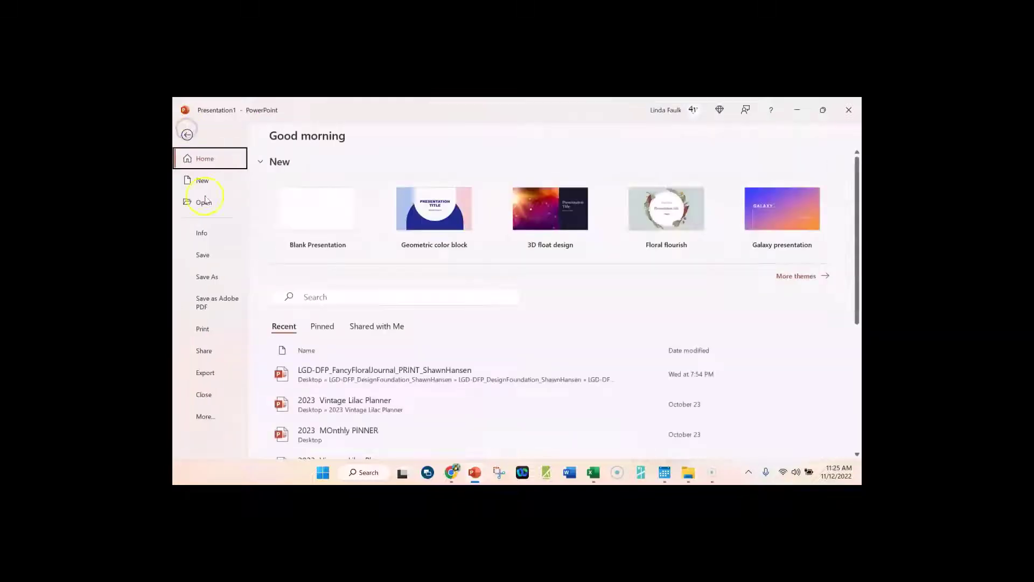
{"action": "left_click", "coordinate": [210, 418]}
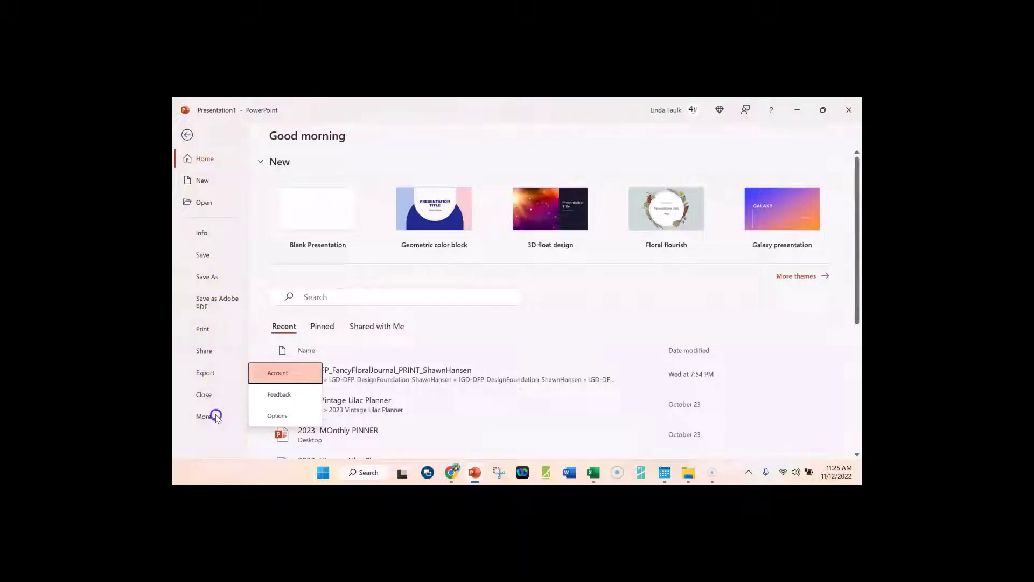
{"action": "left_click", "coordinate": [269, 416]}
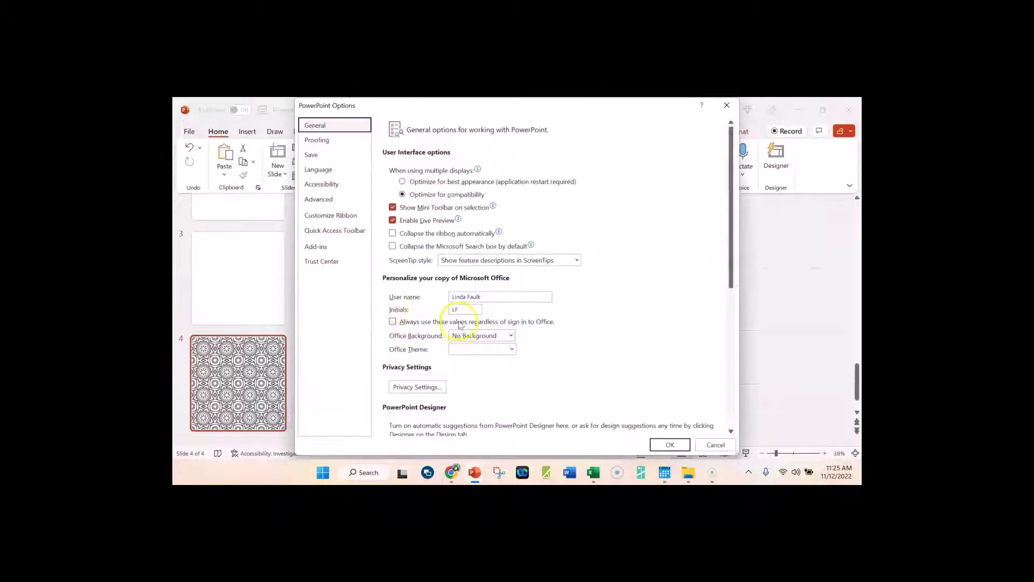
{"action": "scroll", "coordinate": [460, 324], "scroll_direction": "down", "scroll_amount": 5}
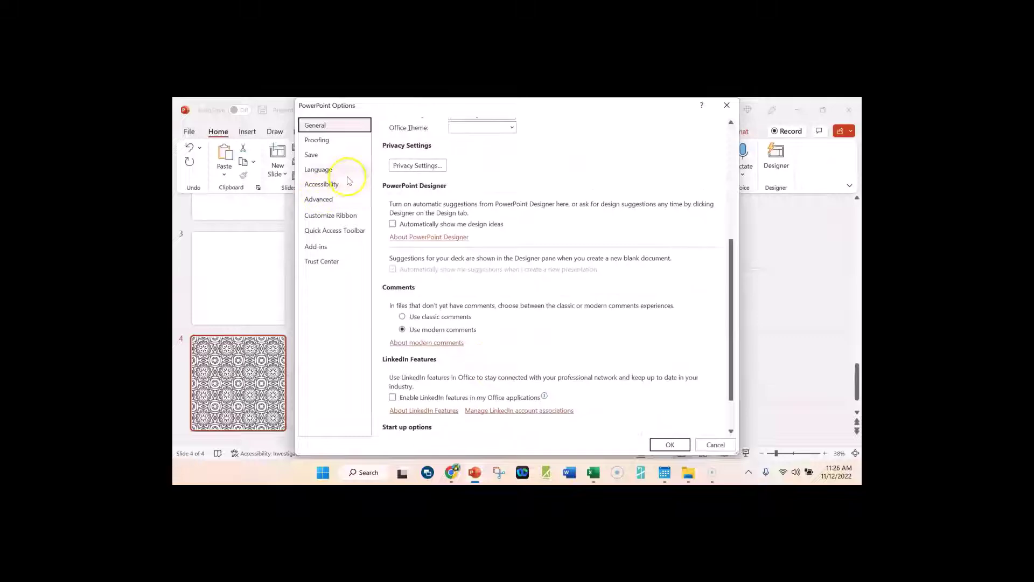
{"action": "left_click", "coordinate": [332, 199]}
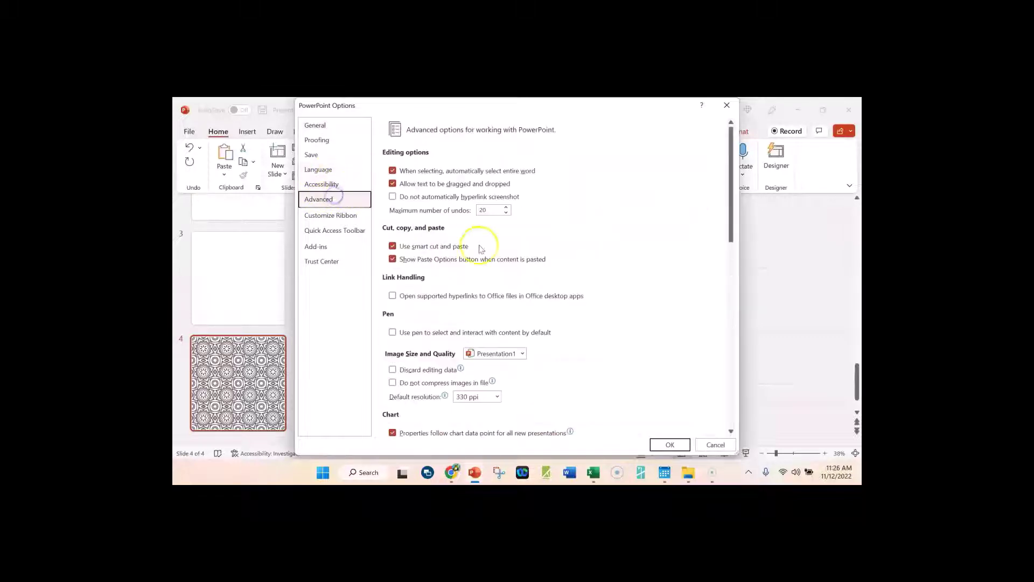
{"action": "scroll", "coordinate": [481, 248], "scroll_direction": "down", "scroll_amount": 3}
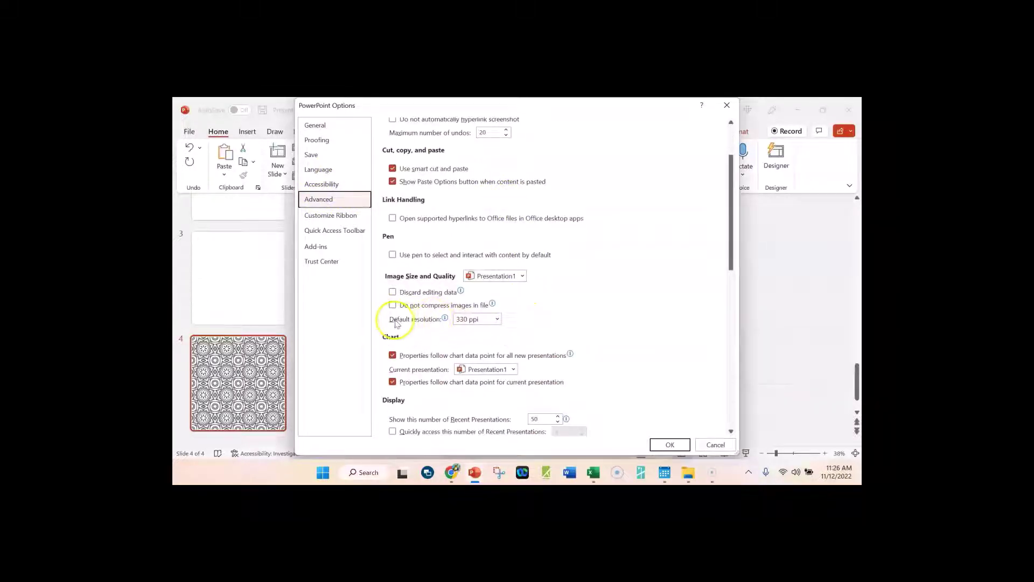
{"action": "mouse_move", "coordinate": [417, 323]}
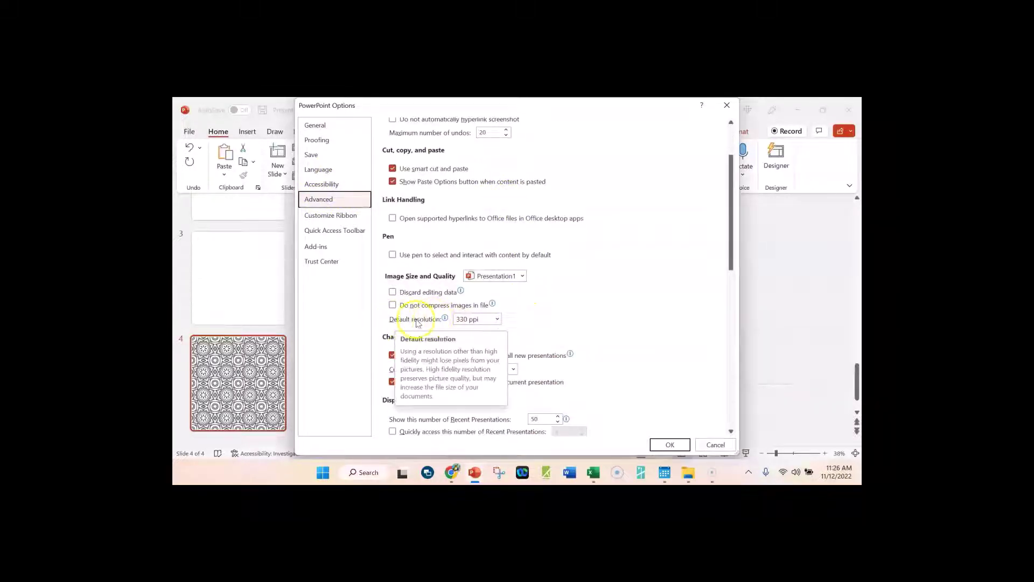
{"action": "left_click", "coordinate": [497, 319]}
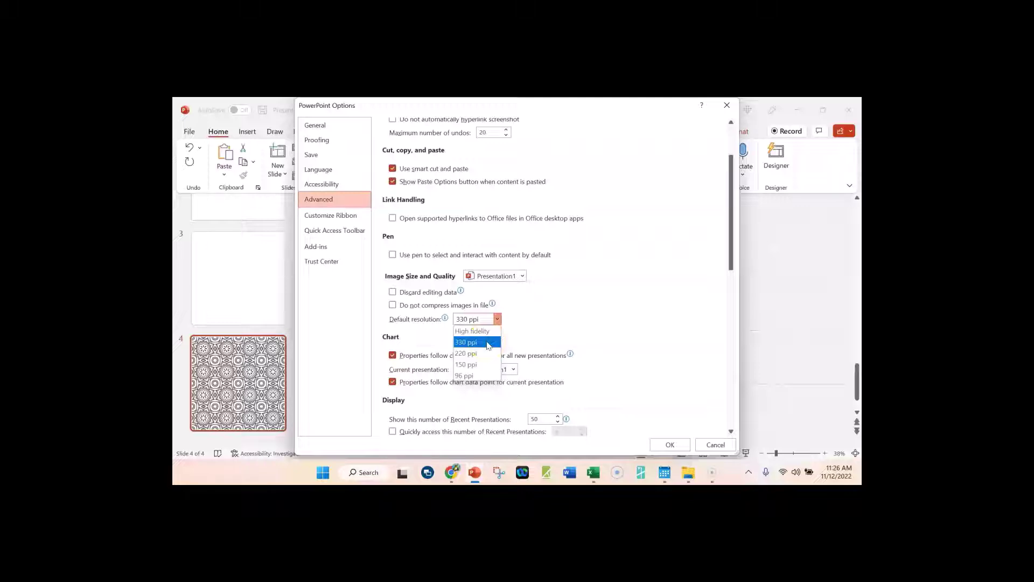
{"action": "left_click", "coordinate": [488, 343]}
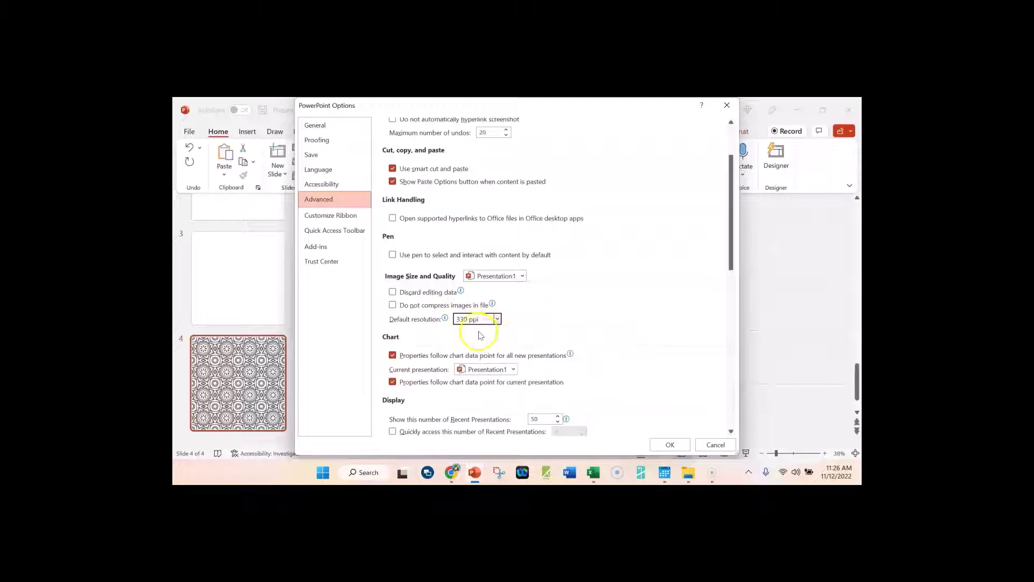
{"action": "left_click", "coordinate": [670, 446]}
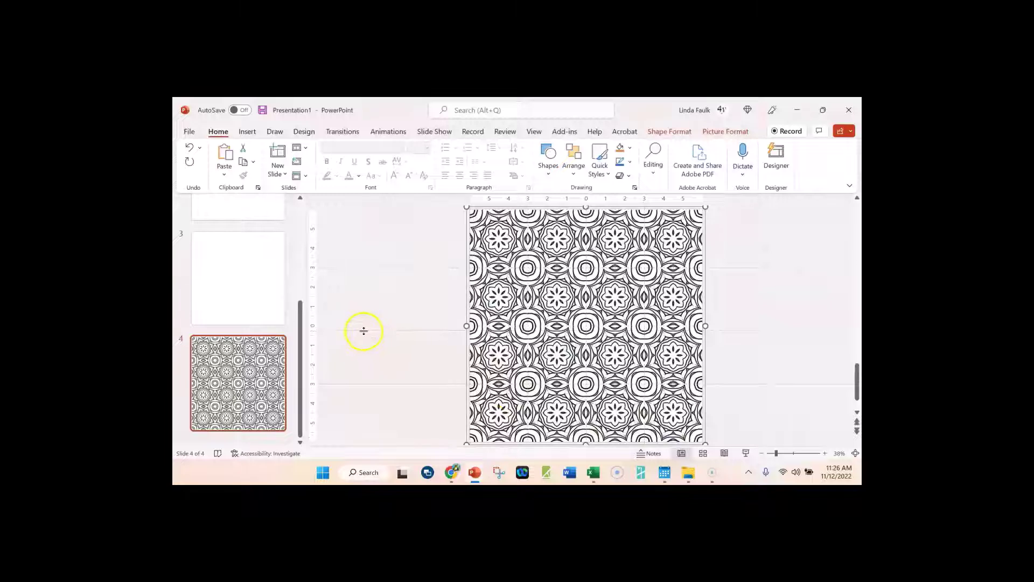
- Save the grouped pattern on slide 4 as a Portable Network Graphics picture in This PC's Desktop folder
{"action": "right_click", "coordinate": [540, 316]}
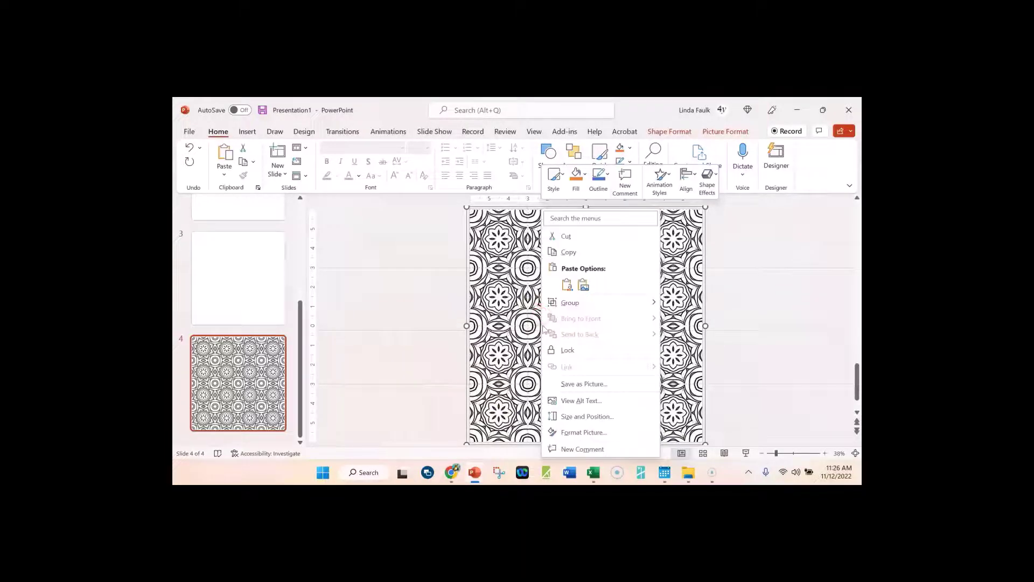
{"action": "left_click", "coordinate": [585, 384]}
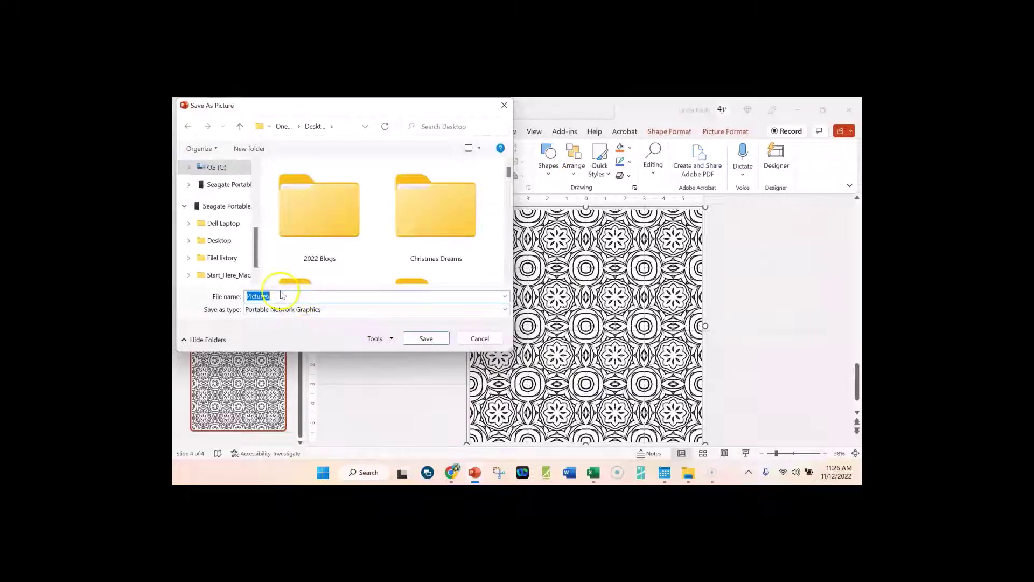
{"action": "scroll", "coordinate": [249, 224], "scroll_direction": "up", "scroll_amount": 1}
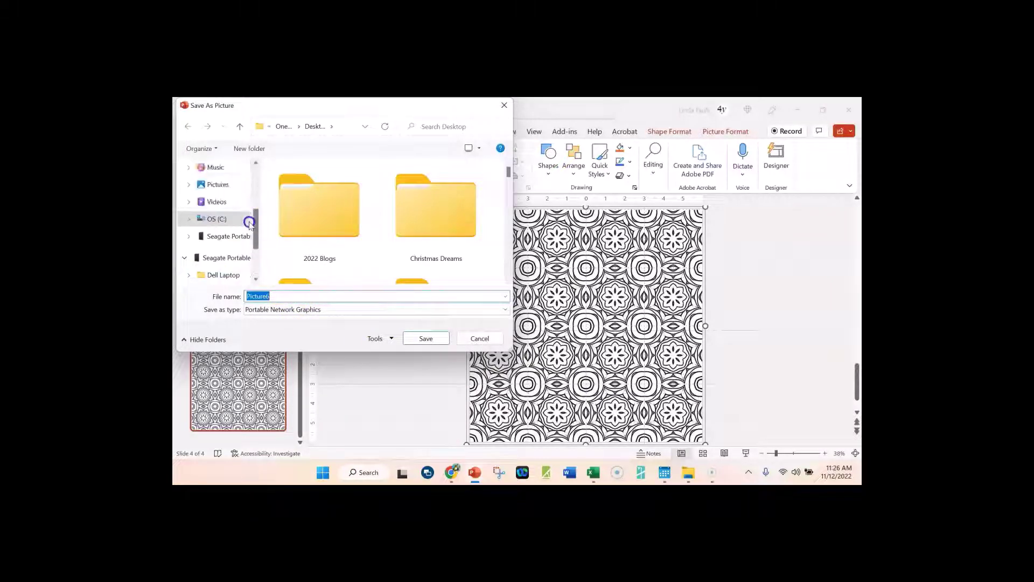
{"action": "scroll", "coordinate": [250, 224], "scroll_direction": "up", "scroll_amount": 3}
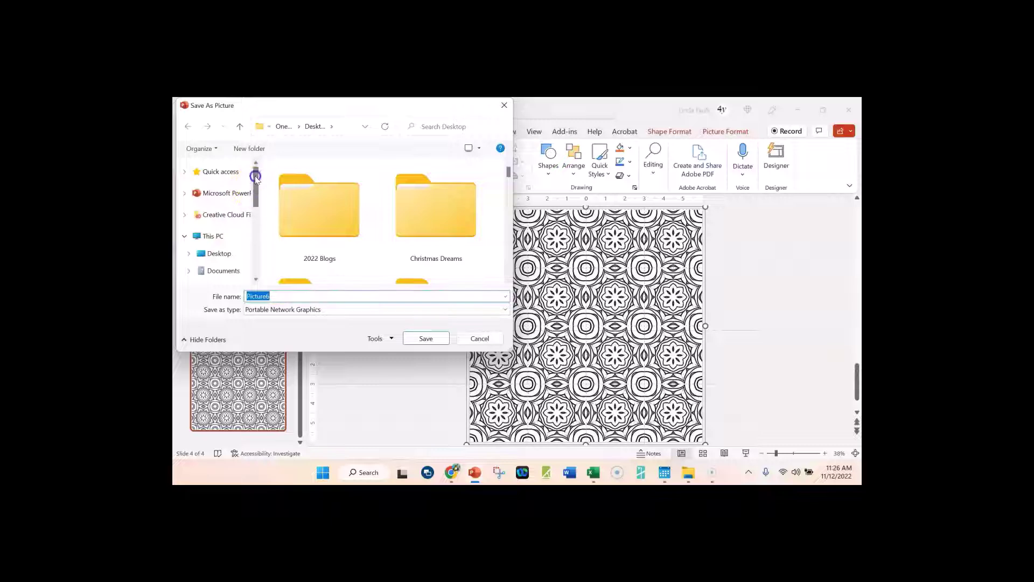
{"action": "left_click", "coordinate": [218, 253]}
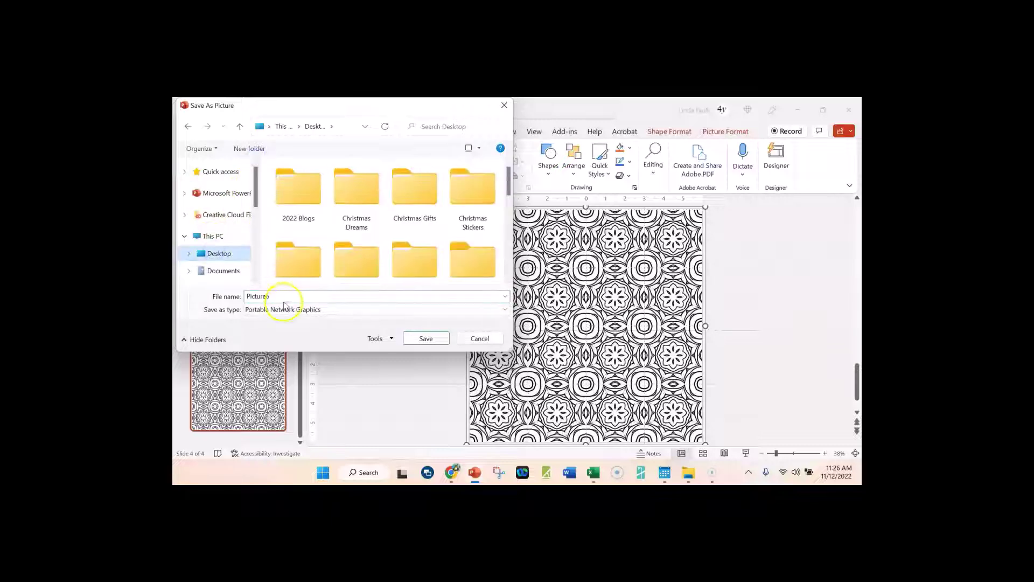
{"action": "left_click", "coordinate": [428, 339]}
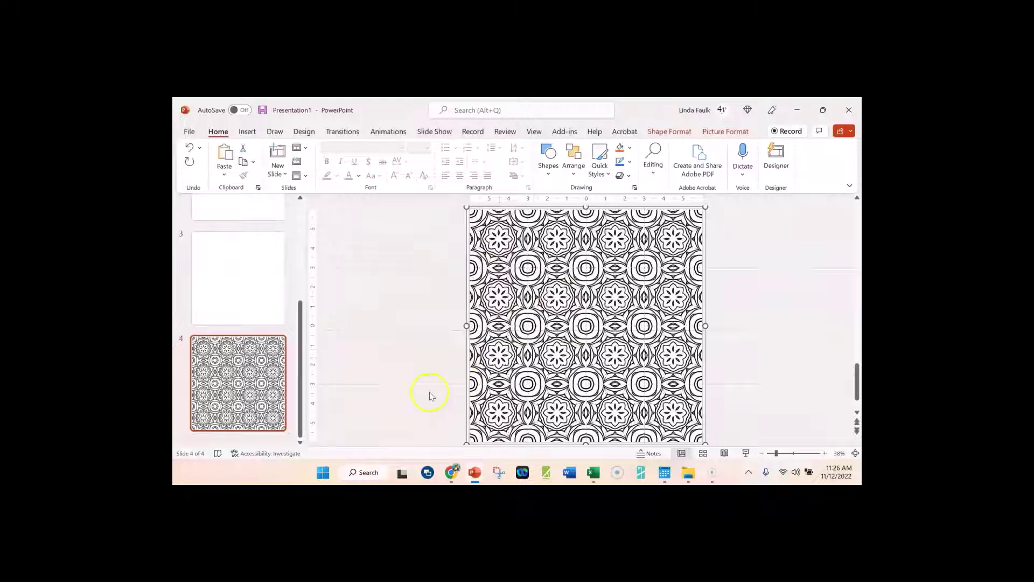
- Move the medallion pattern on slide 1 slightly upward to align it with the slide
{"action": "left_click", "coordinate": [249, 362]}
{"action": "scroll", "coordinate": [244, 338], "scroll_direction": "up", "scroll_amount": 5}
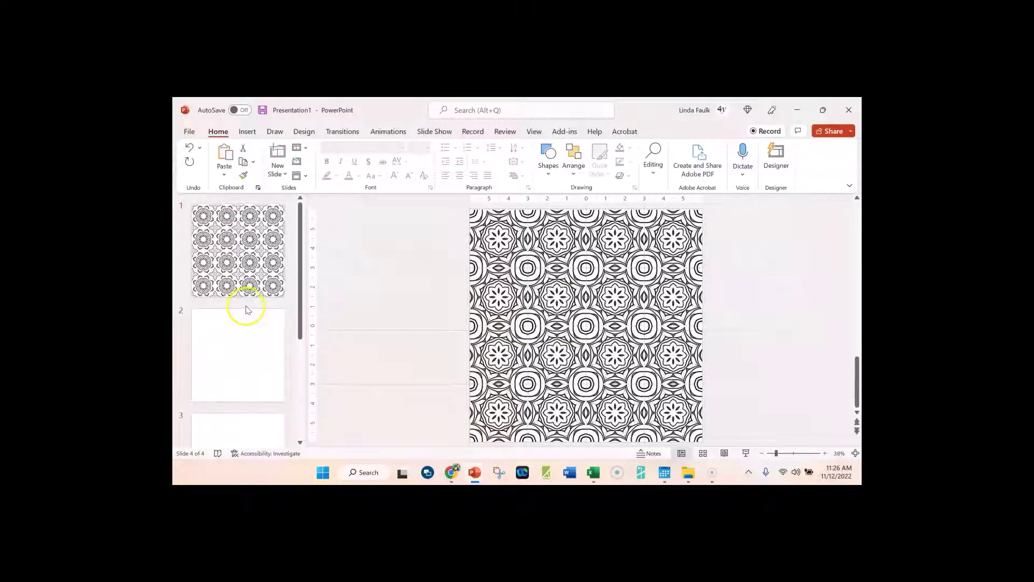
{"action": "left_click", "coordinate": [235, 264]}
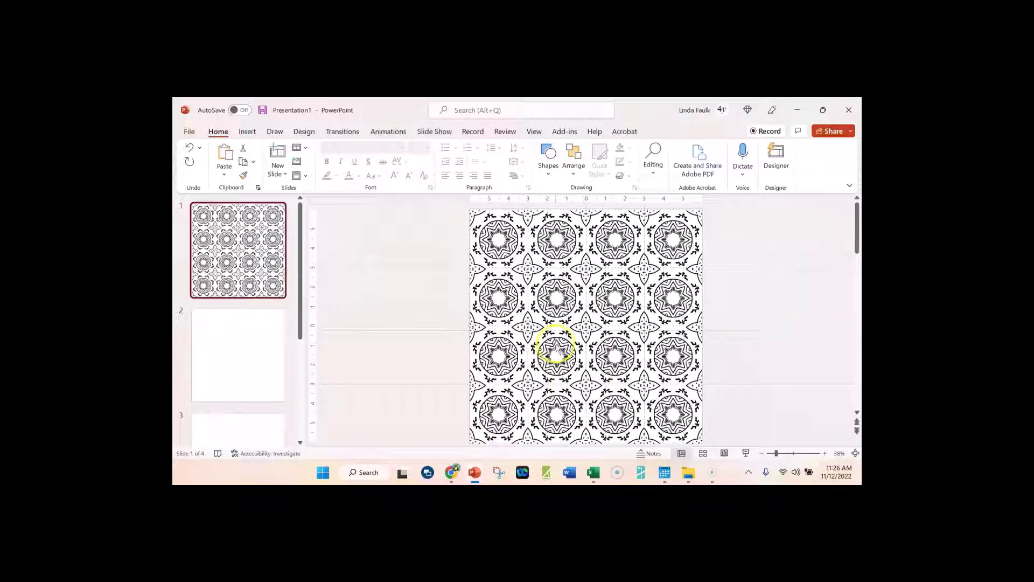
{"action": "mouse_move", "coordinate": [554, 351]}
{"action": "left_mouse_down"}
{"action": "mouse_move", "coordinate": [433, 345]}
{"action": "mouse_move", "coordinate": [547, 372]}
{"action": "mouse_move", "coordinate": [562, 353]}
{"action": "mouse_move", "coordinate": [555, 347]}
{"action": "left_mouse_up"}
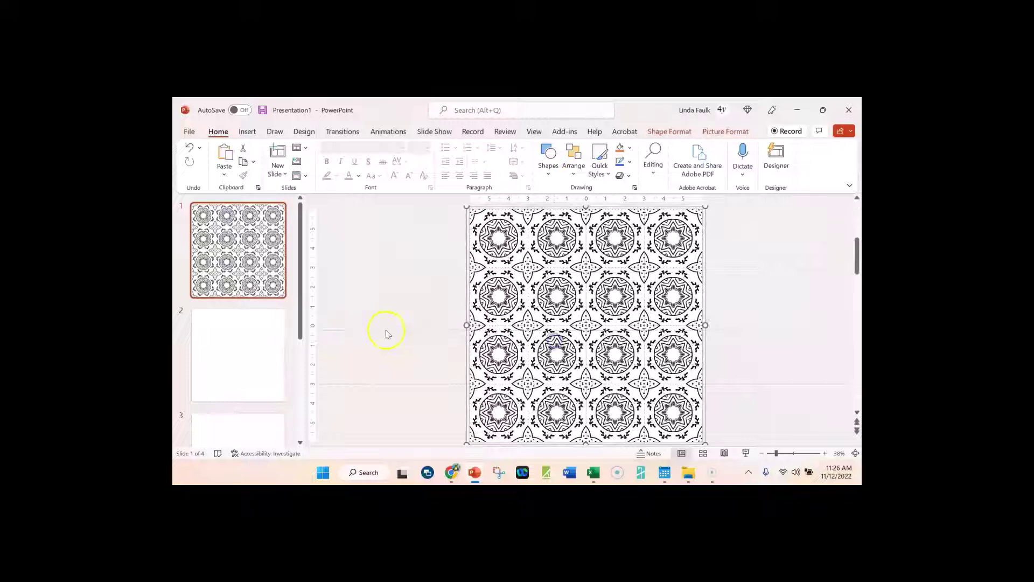
{"action": "scroll", "coordinate": [240, 335], "scroll_direction": "down", "scroll_amount": 3}
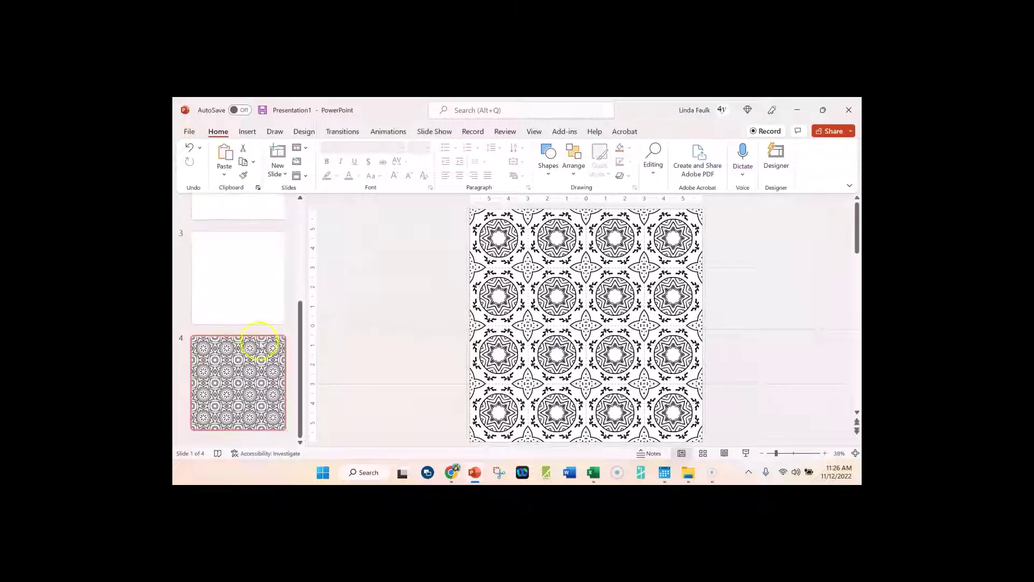